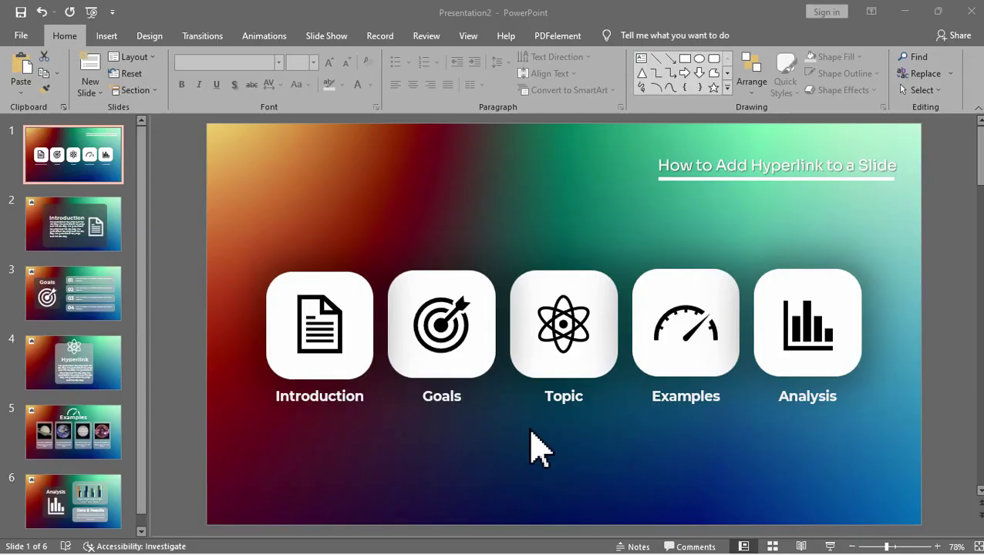
- Review the five title-slide icons and each content slide, then return to the title slide
{"action": "left_click", "coordinate": [103, 239]}
{"action": "left_click", "coordinate": [97, 177]}
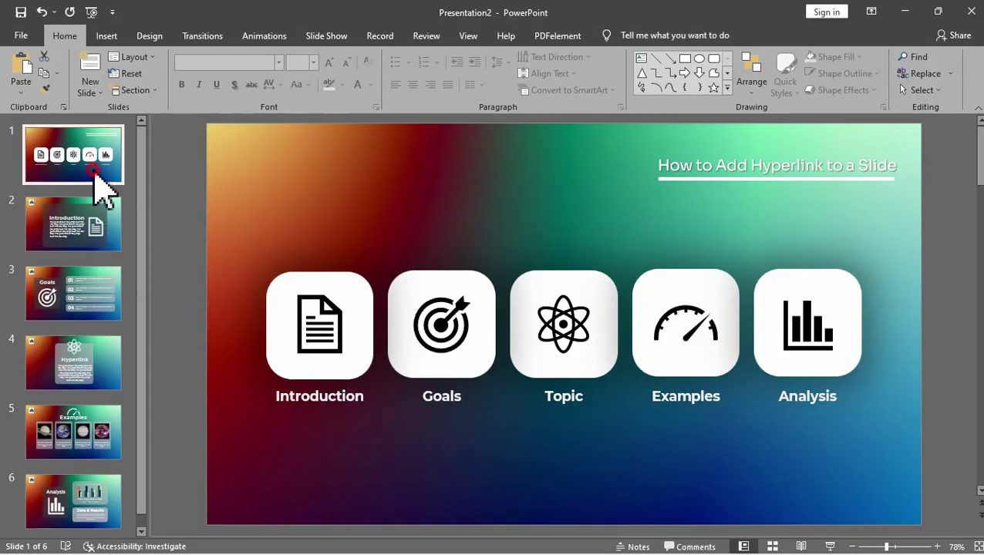
{"action": "left_click", "coordinate": [319, 329]}
{"action": "left_click", "coordinate": [470, 323]}
{"action": "left_click", "coordinate": [562, 322]}
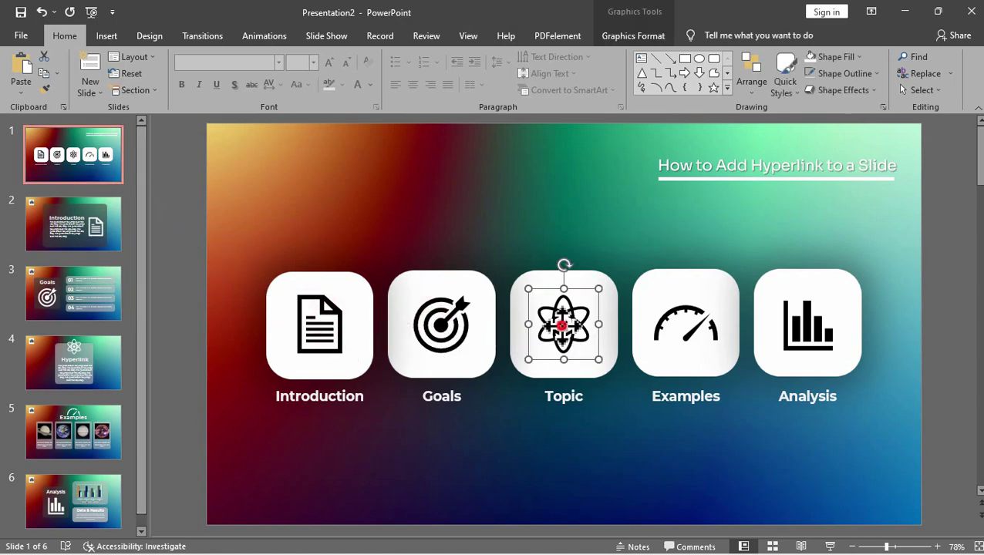
{"action": "left_click", "coordinate": [680, 338]}
{"action": "left_click", "coordinate": [780, 327]}
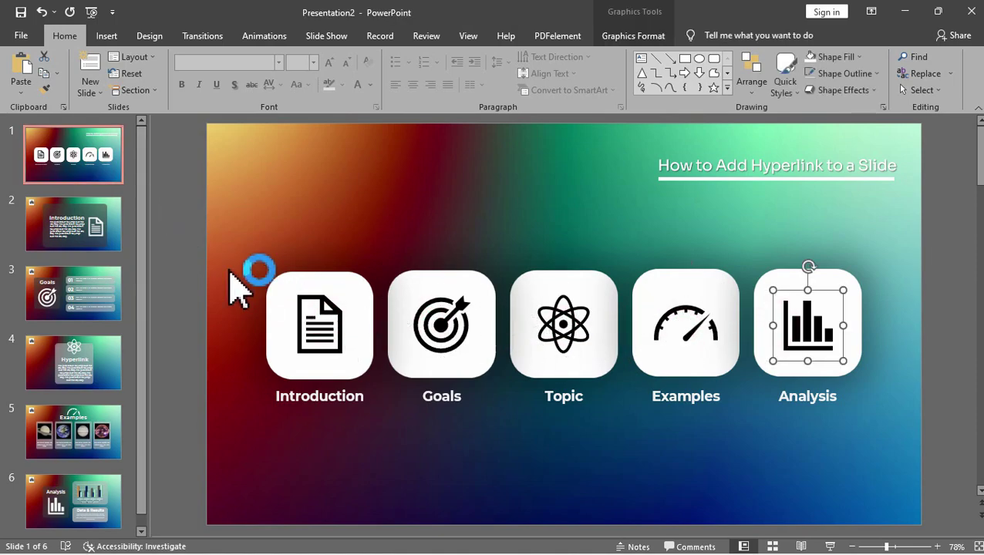
{"action": "left_click", "coordinate": [99, 239]}
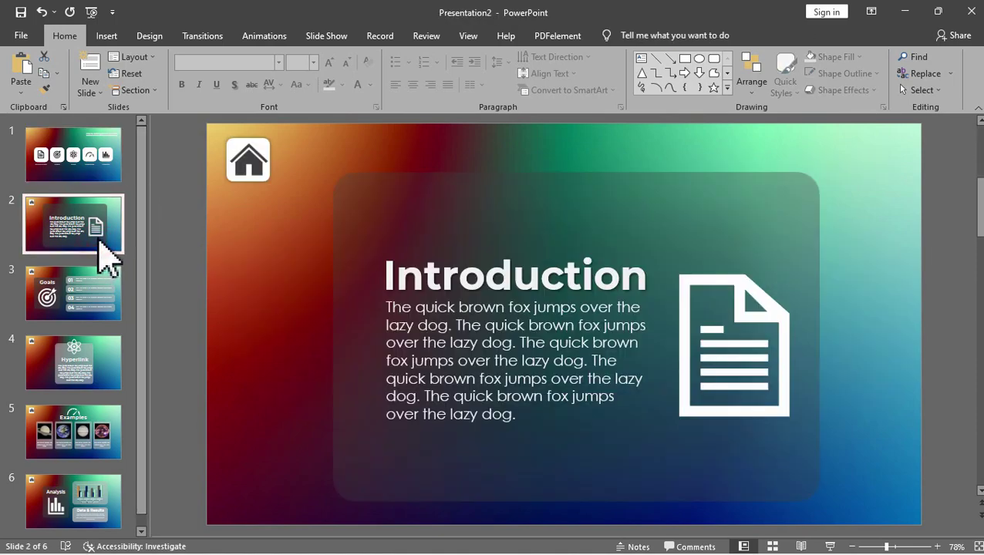
{"action": "left_click", "coordinate": [108, 308]}
{"action": "left_click", "coordinate": [101, 361]}
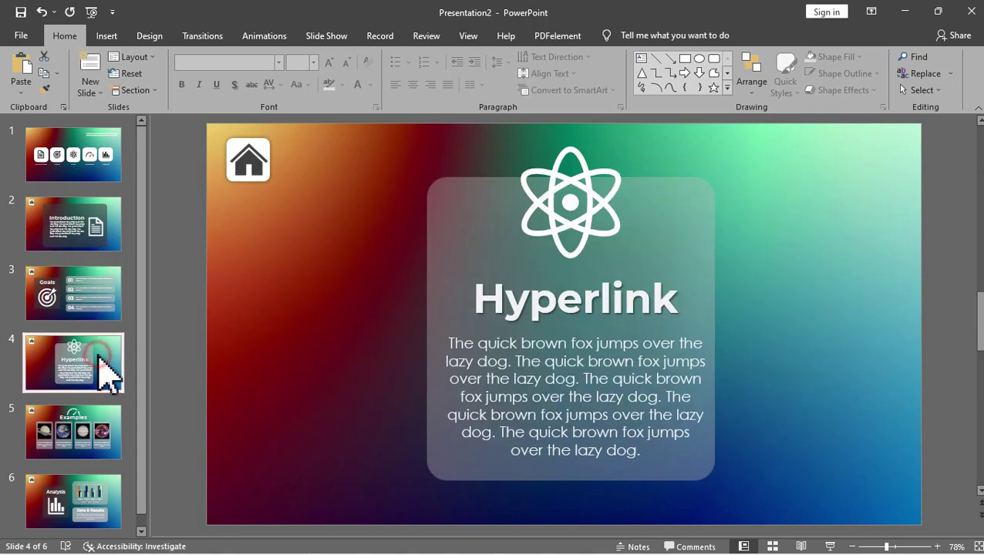
{"action": "left_click", "coordinate": [101, 420]}
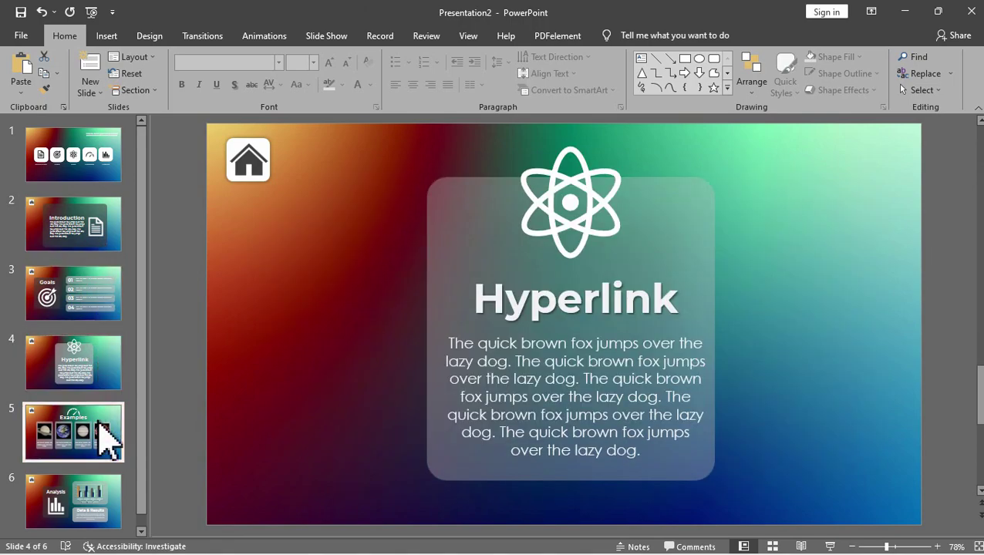
{"action": "left_click", "coordinate": [100, 491]}
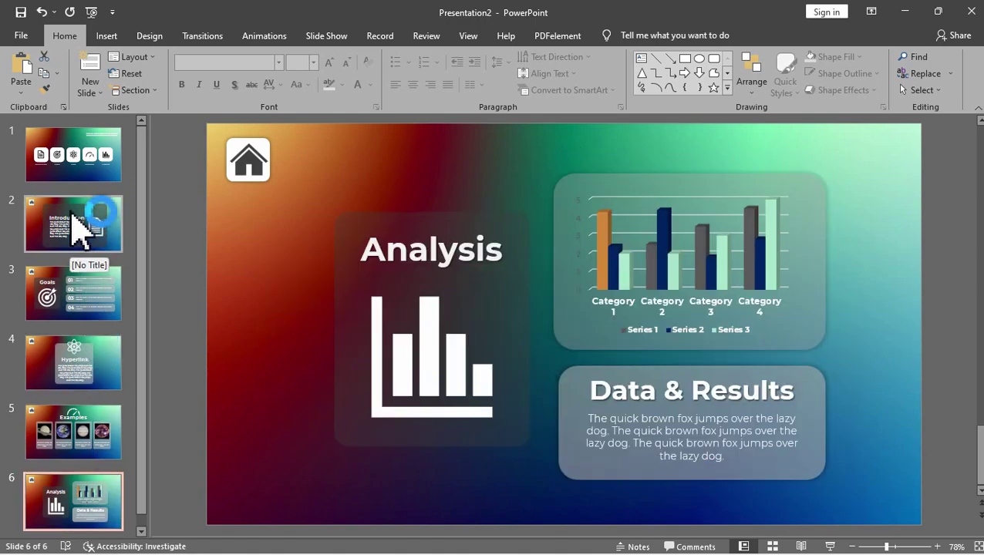
{"action": "left_click", "coordinate": [89, 183]}
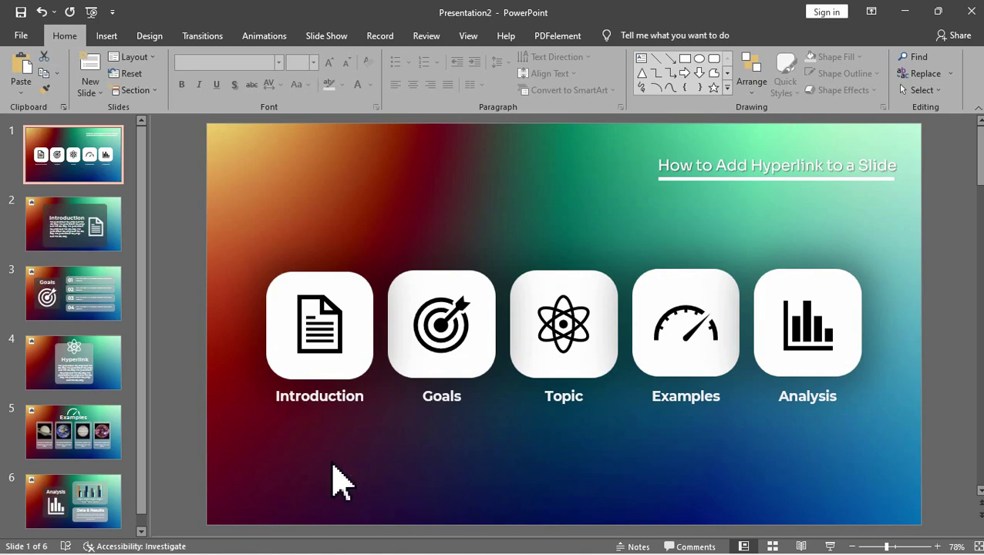
- Start a link on the Introduction icon, targeting Place in This Document
{"action": "left_click", "coordinate": [322, 330]}
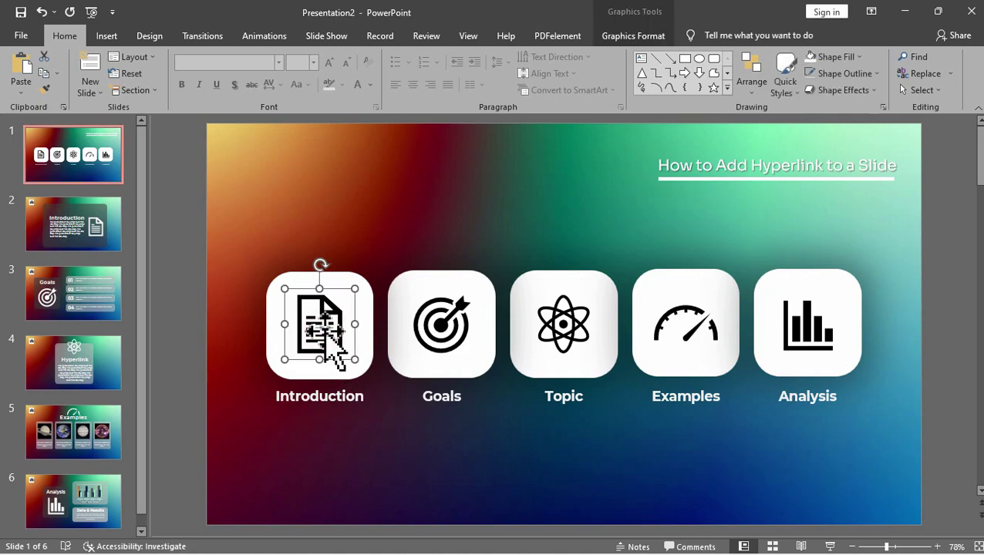
{"action": "left_click", "coordinate": [112, 36]}
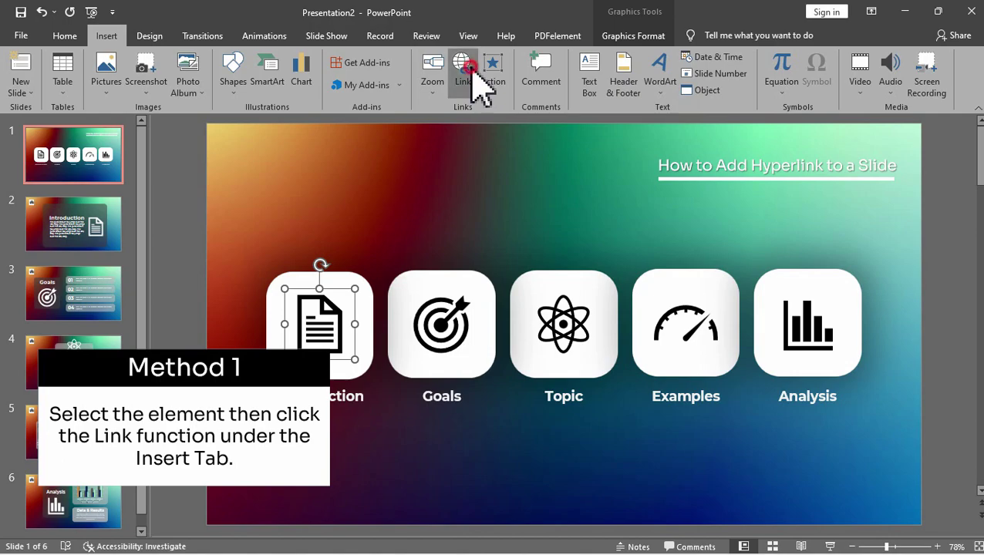
{"action": "left_click", "coordinate": [464, 74]}
{"action": "left_click_drag", "start_coordinate": [401, 152], "coordinate": [514, 152]}
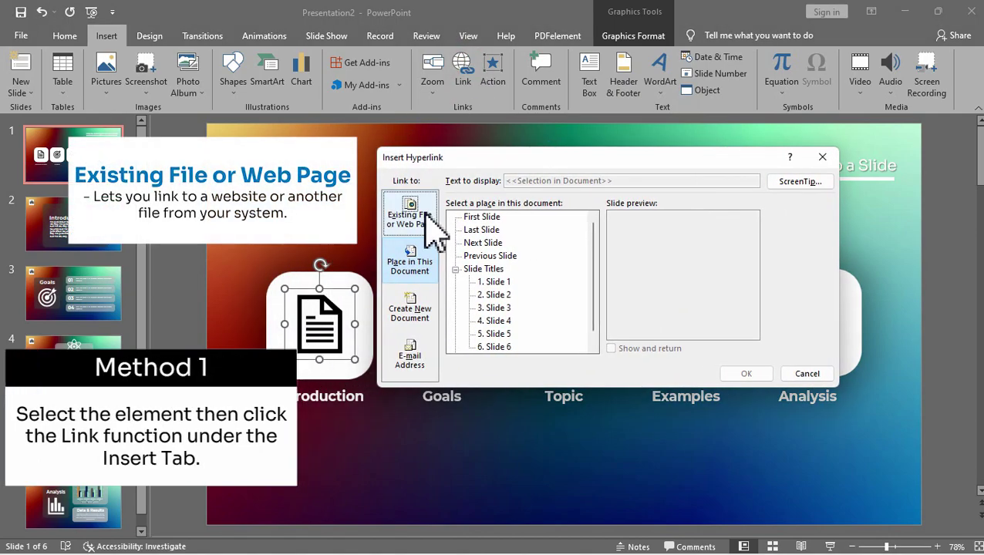
{"action": "left_click", "coordinate": [407, 213]}
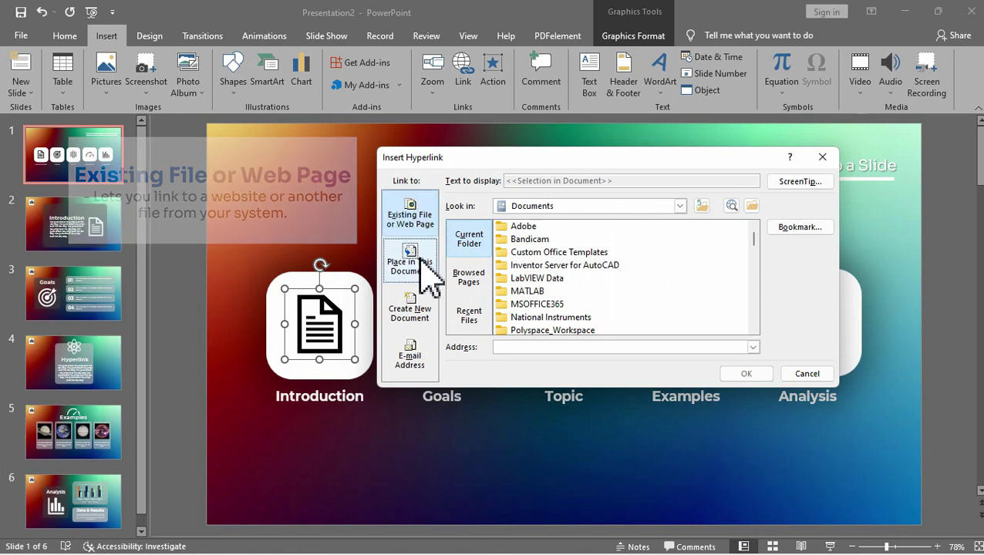
{"action": "left_click", "coordinate": [414, 257]}
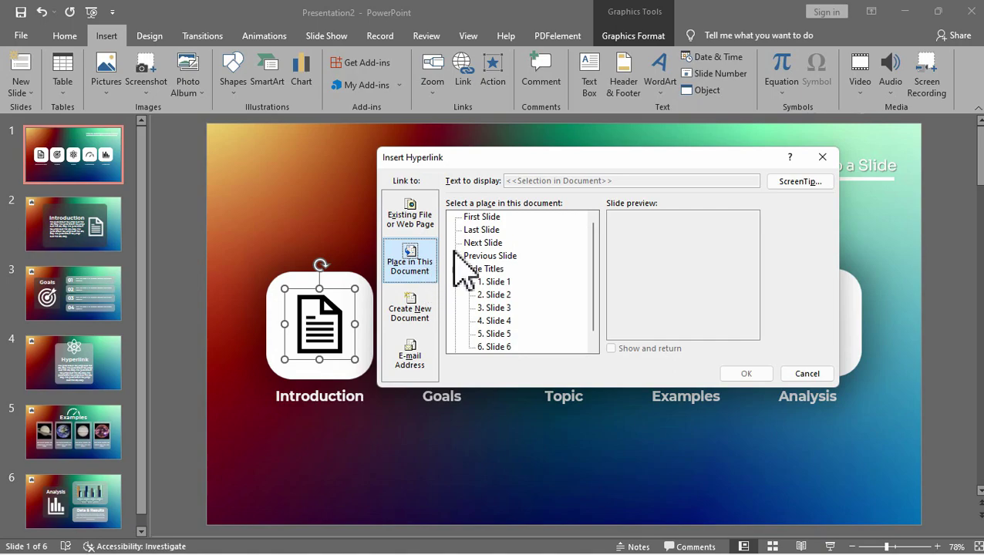
- After previewing the slide targets, link the Introduction icon to Slide 2
{"action": "left_click", "coordinate": [485, 218]}
{"action": "left_click", "coordinate": [487, 230]}
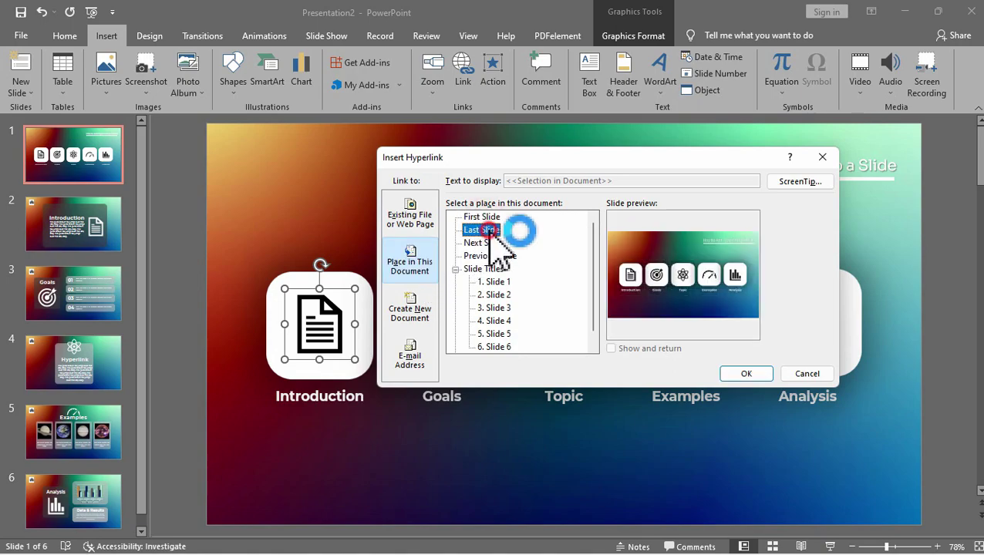
{"action": "left_click", "coordinate": [489, 243]}
{"action": "left_click", "coordinate": [497, 256]}
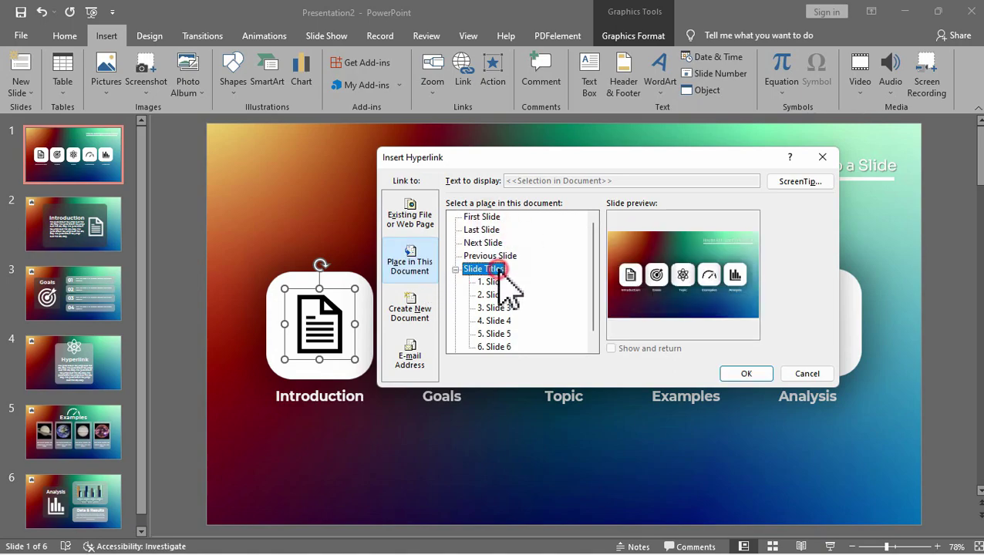
{"action": "left_click", "coordinate": [494, 256]}
{"action": "left_click", "coordinate": [489, 244]}
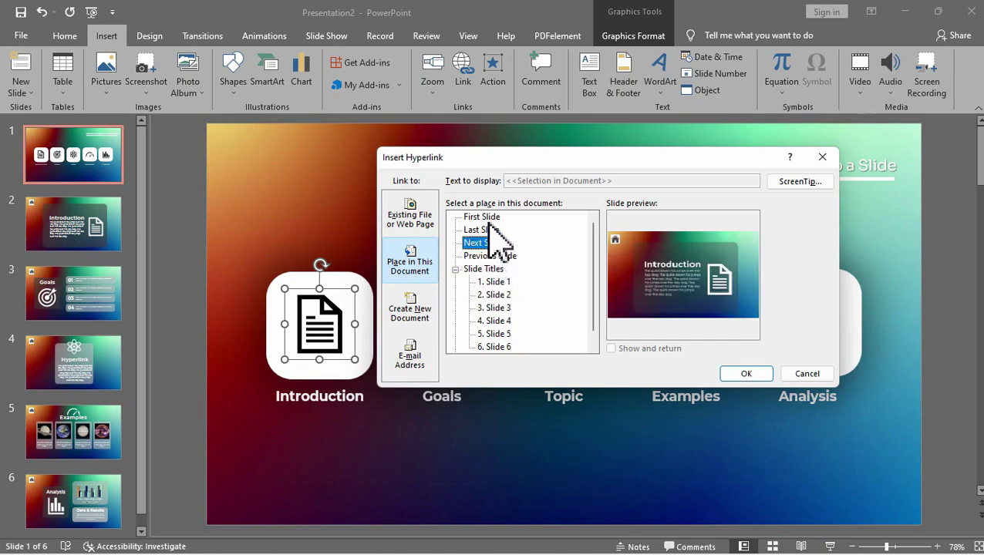
{"action": "left_click", "coordinate": [491, 217]}
{"action": "left_click", "coordinate": [492, 230]}
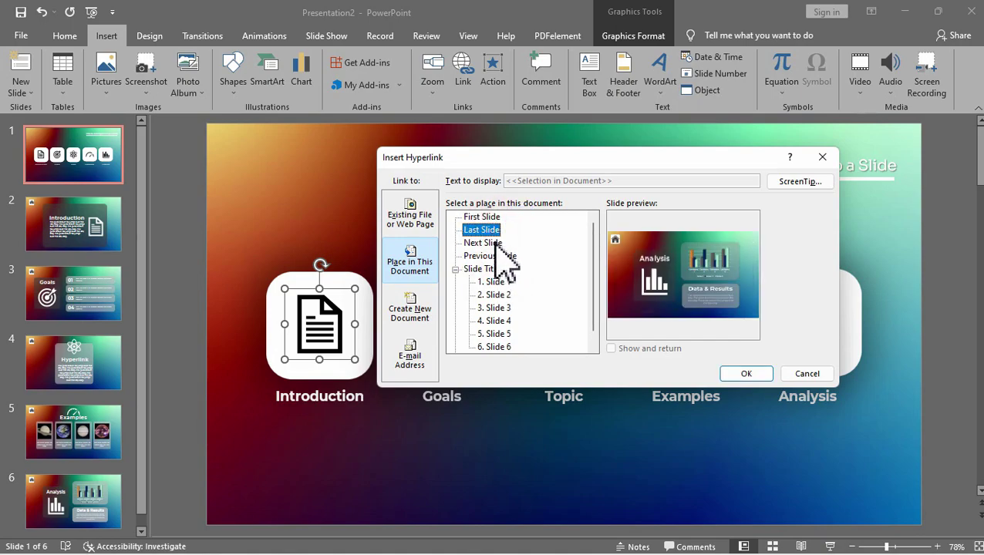
{"action": "left_click", "coordinate": [495, 244]}
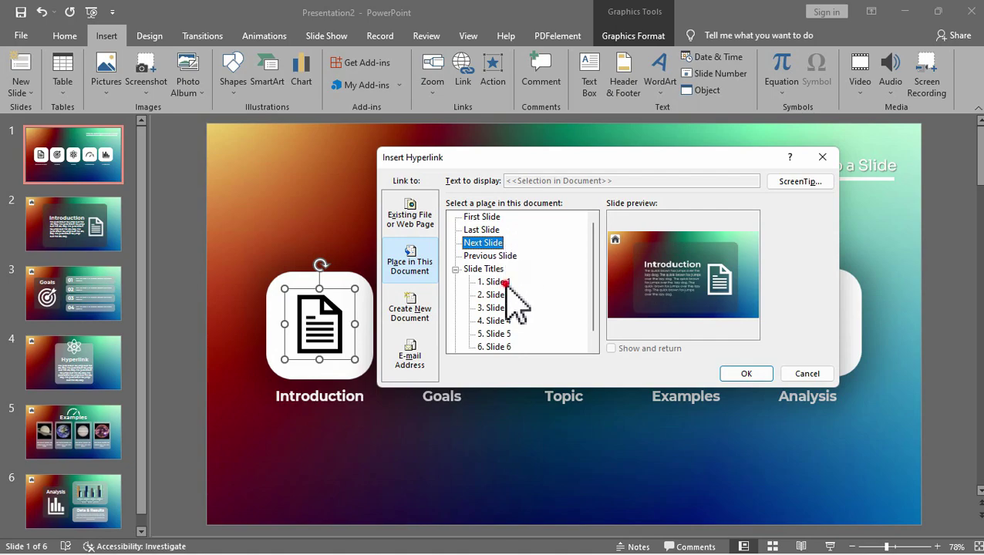
{"action": "left_click", "coordinate": [505, 282]}
{"action": "left_click", "coordinate": [508, 296]}
{"action": "left_click", "coordinate": [509, 308]}
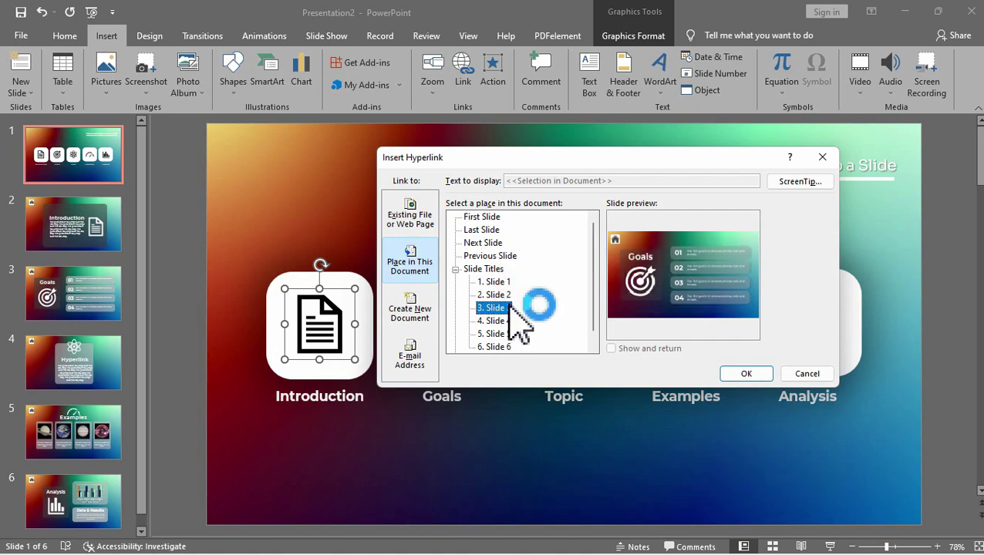
{"action": "left_click", "coordinate": [508, 296]}
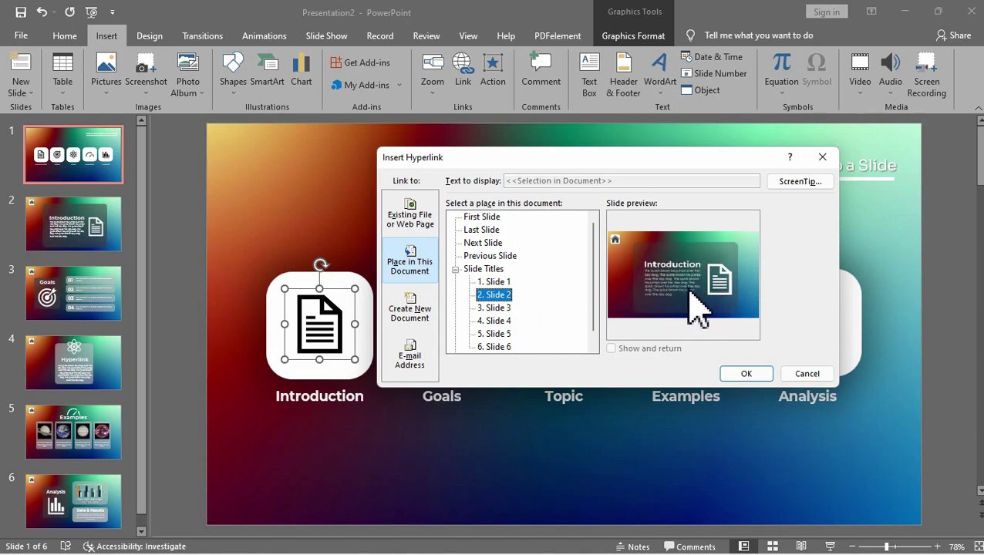
{"action": "left_click", "coordinate": [746, 373]}
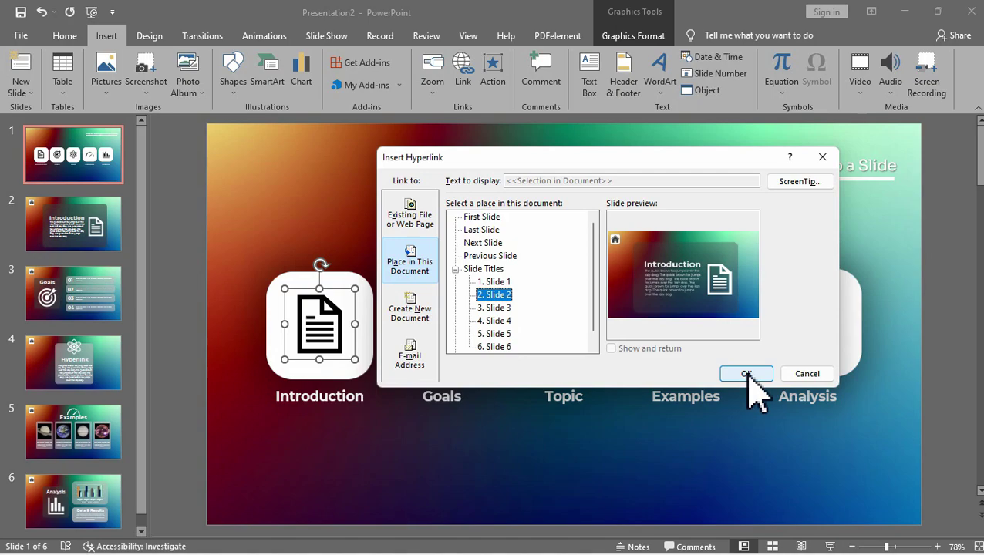
- Link the Introduction caption text box under the icon to Slide 2
{"action": "left_click", "coordinate": [353, 404]}
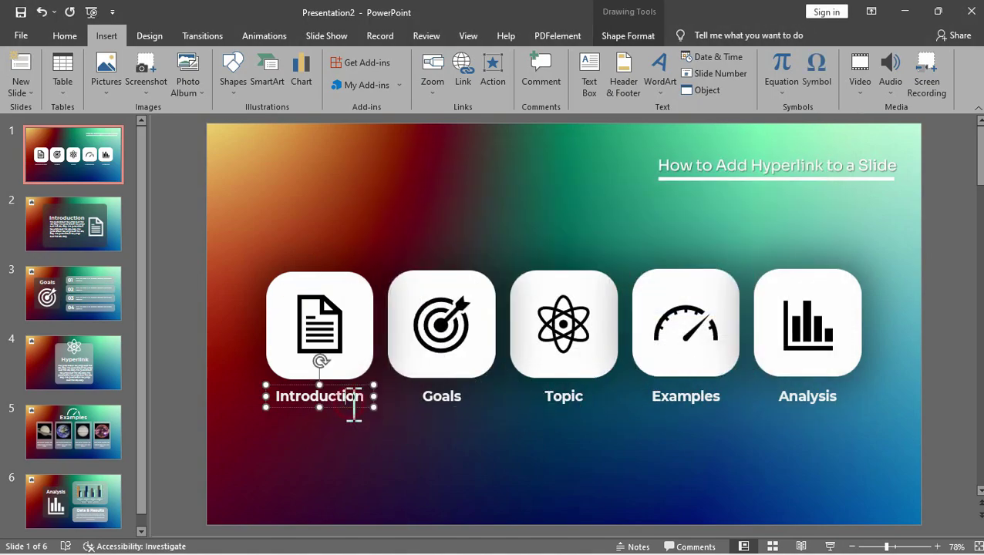
{"action": "left_click", "coordinate": [463, 81]}
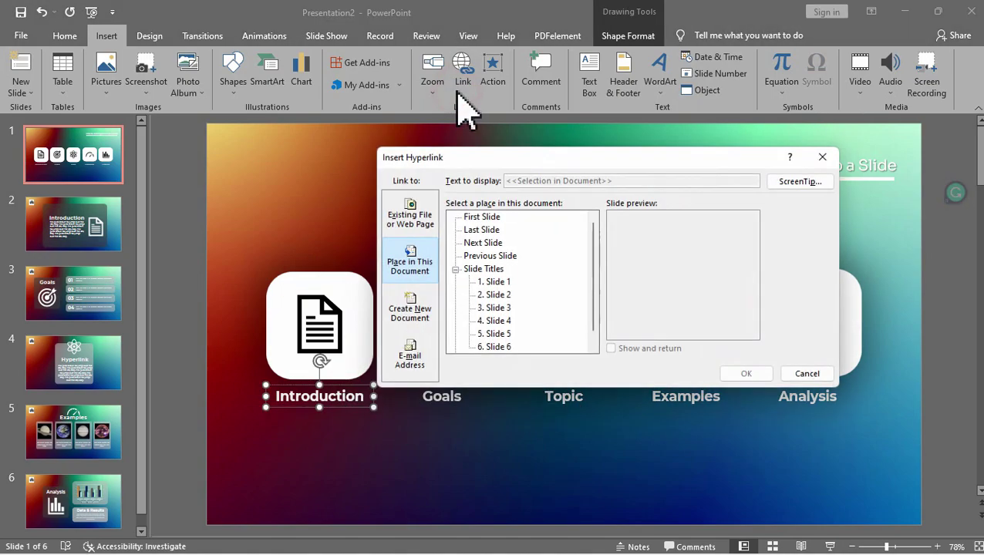
{"action": "left_click", "coordinate": [497, 295]}
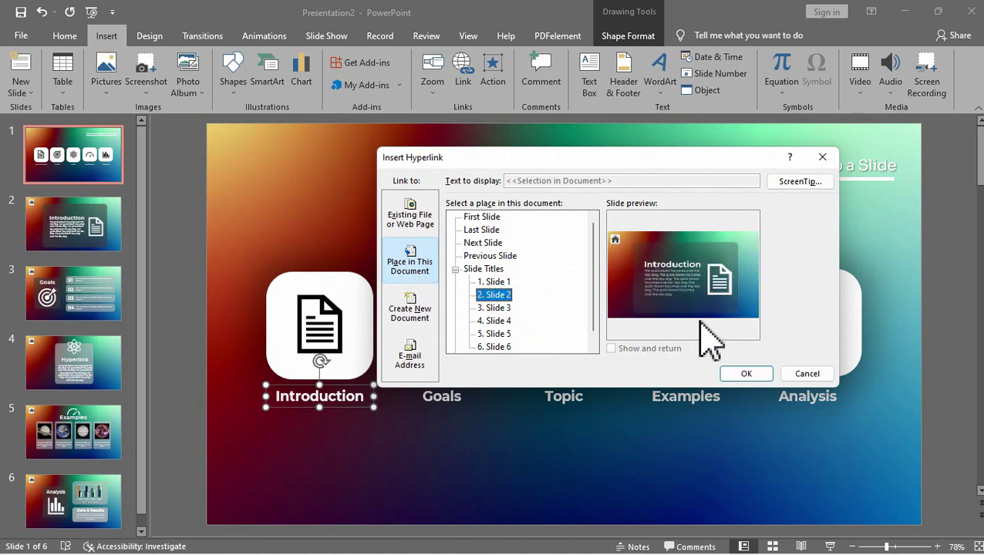
{"action": "left_click", "coordinate": [746, 373]}
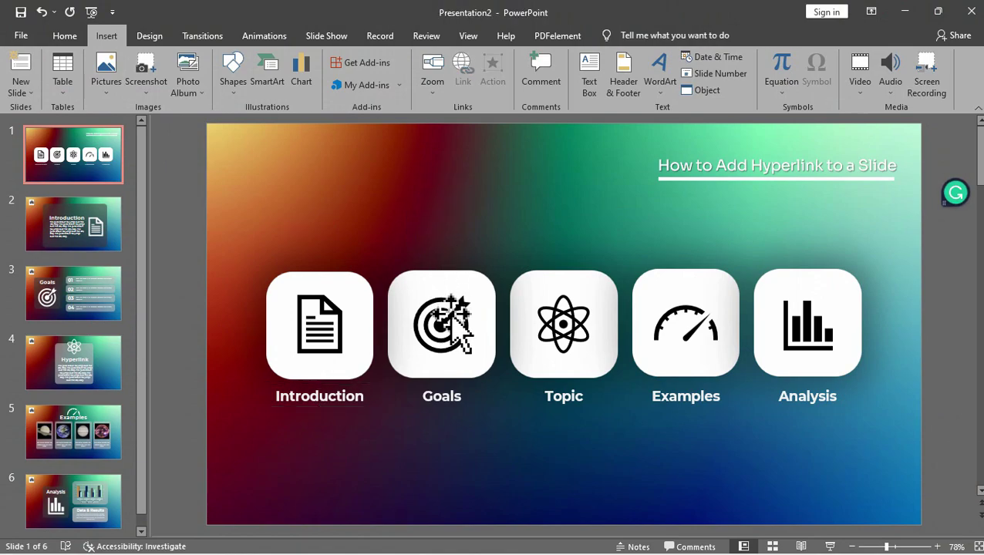
- Link the Goals icon to Slide 3
{"action": "left_click", "coordinate": [454, 322]}
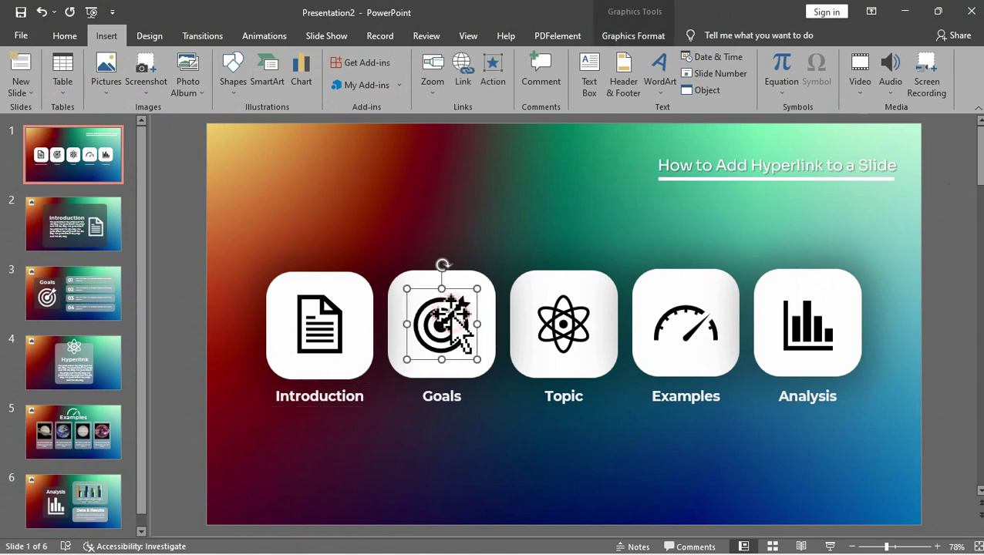
{"action": "right_click", "coordinate": [458, 328]}
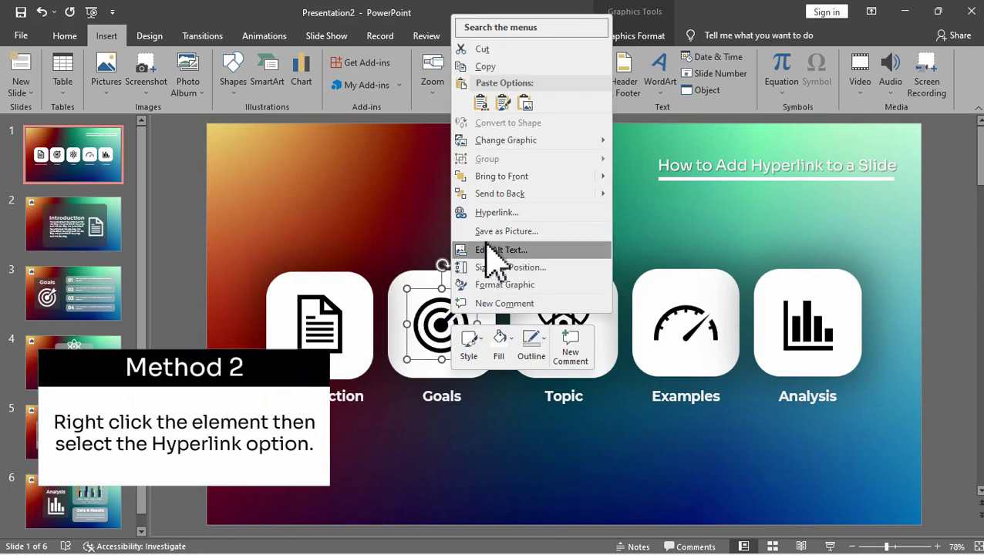
{"action": "left_click", "coordinate": [496, 215]}
{"action": "left_click_drag", "start_coordinate": [484, 158], "coordinate": [616, 156]}
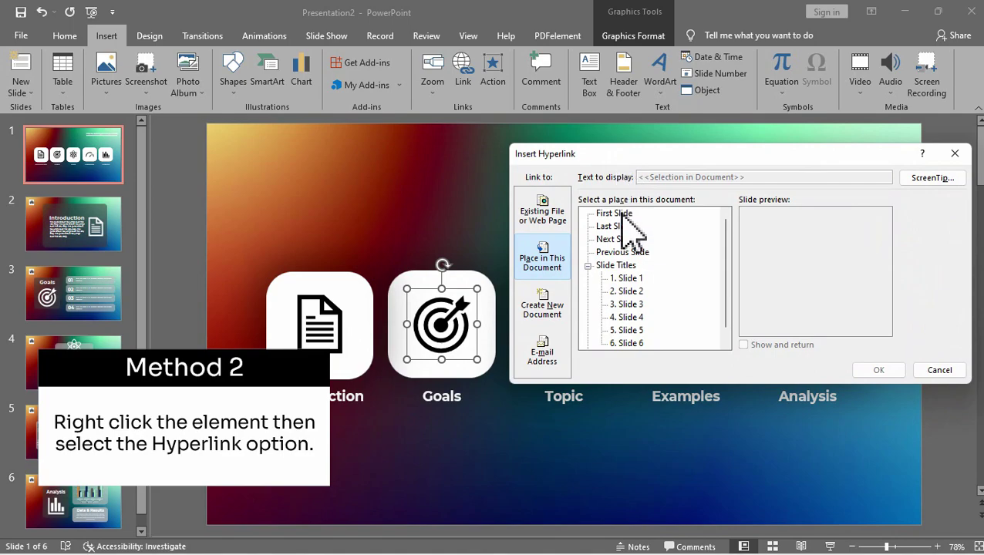
{"action": "left_click", "coordinate": [637, 305]}
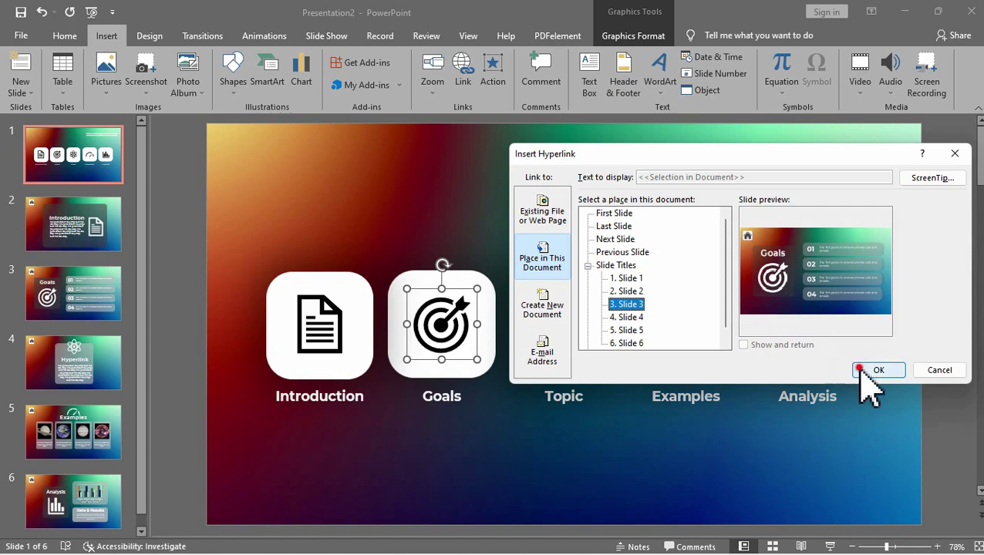
{"action": "left_click", "coordinate": [863, 370]}
- Link the Goals label text to Slide 3
{"action": "left_click", "coordinate": [451, 397]}
{"action": "right_click", "coordinate": [462, 394]}
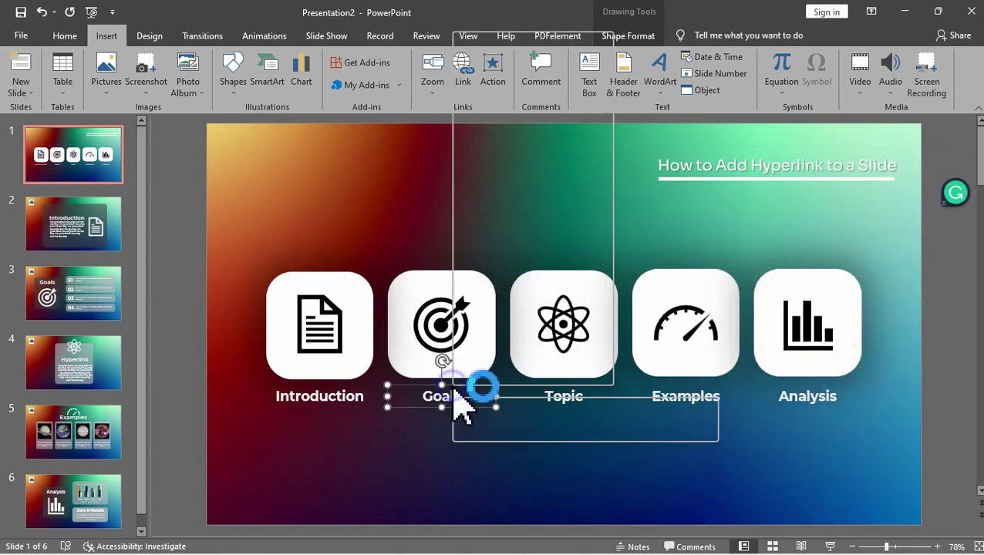
{"action": "left_click", "coordinate": [521, 229]}
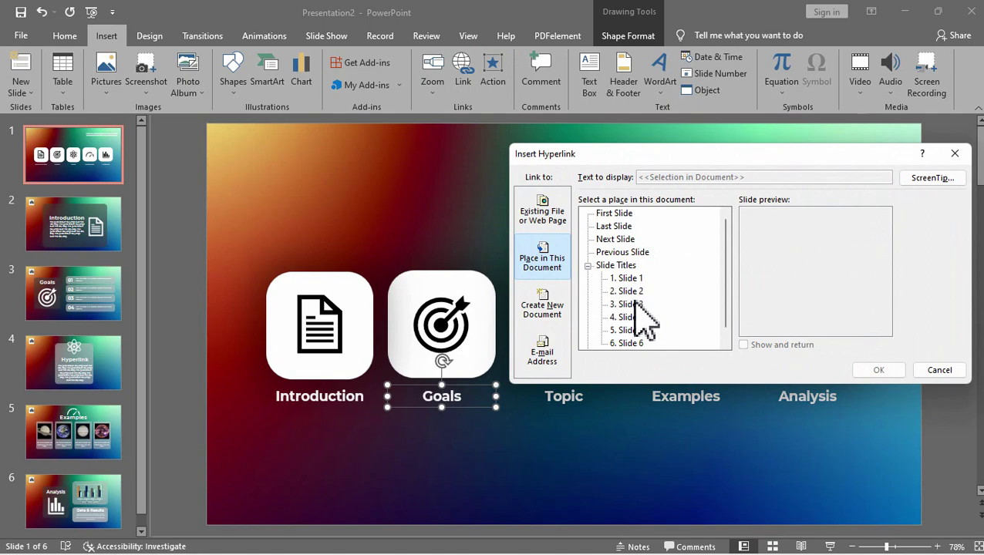
{"action": "left_click", "coordinate": [629, 304]}
{"action": "left_click", "coordinate": [867, 371]}
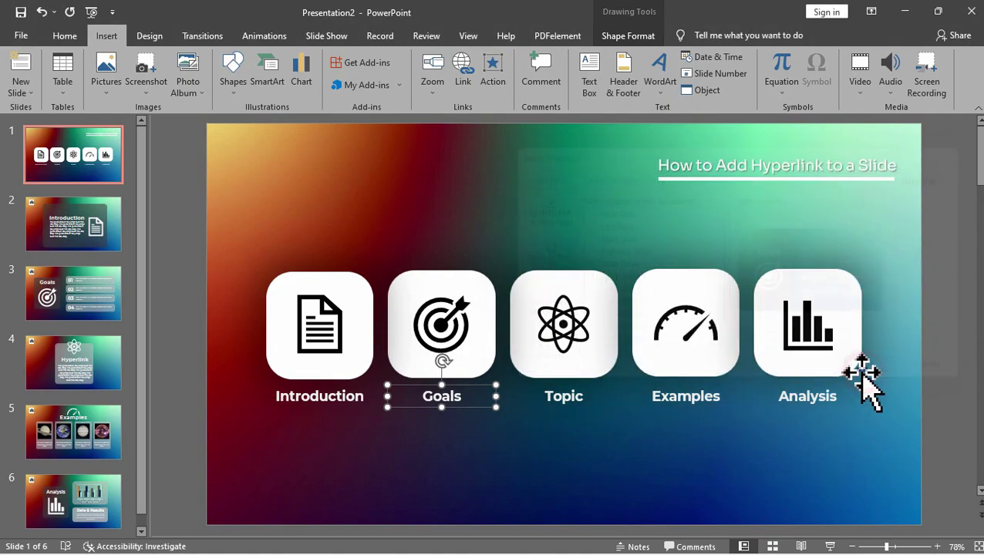
{"action": "left_click", "coordinate": [510, 226]}
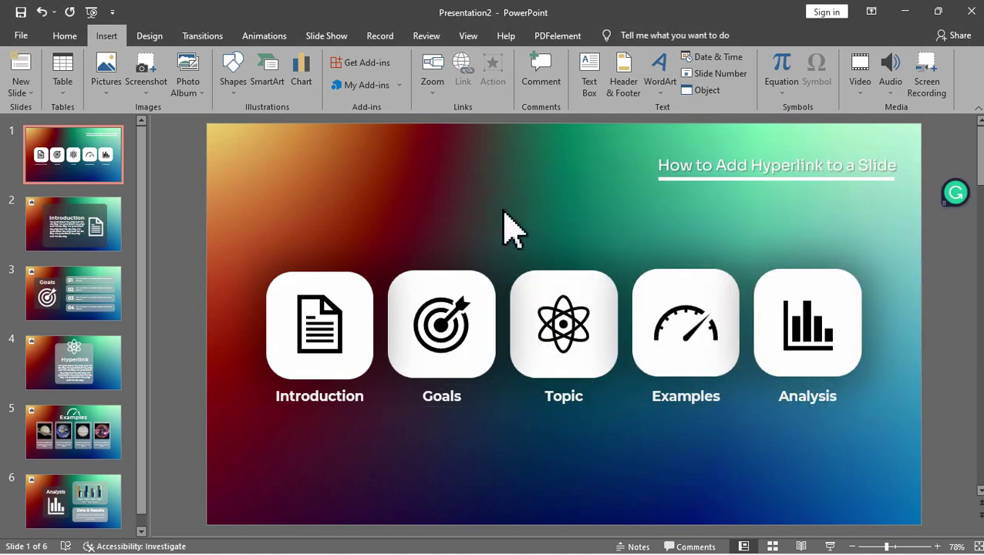
- Check via Edit Link that the Goals icon still targets Slide 3
{"action": "left_click", "coordinate": [454, 310]}
{"action": "right_click", "coordinate": [457, 314]}
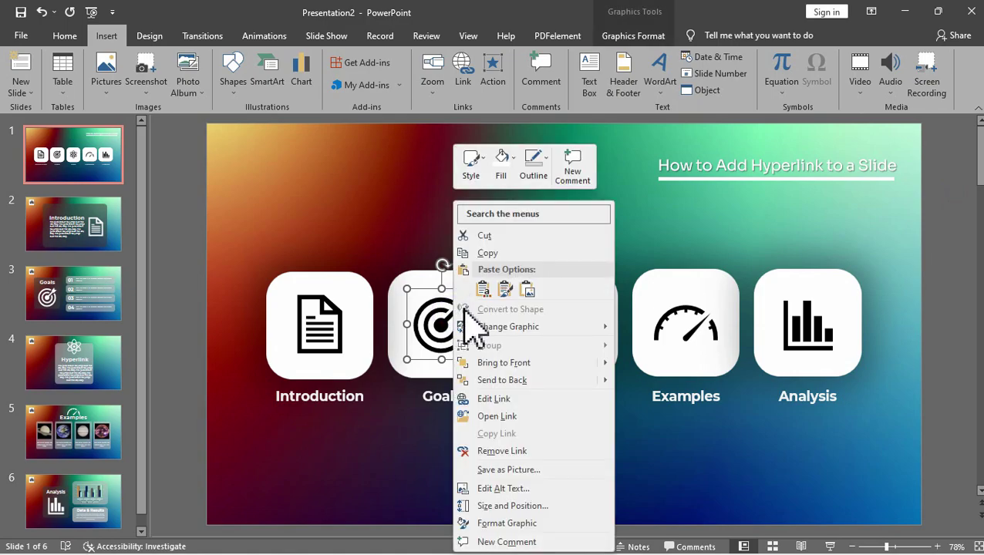
{"action": "left_click", "coordinate": [538, 398]}
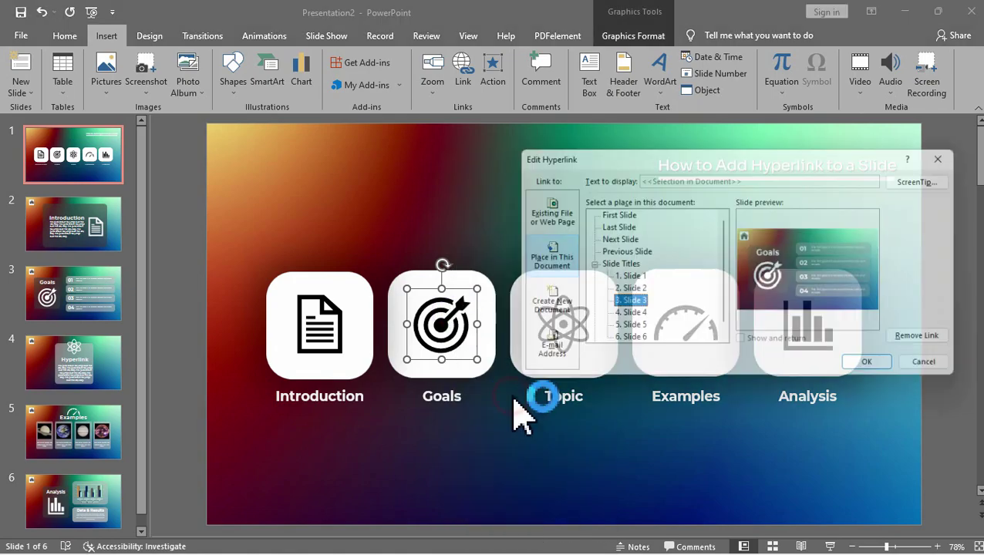
{"action": "left_click", "coordinate": [879, 364]}
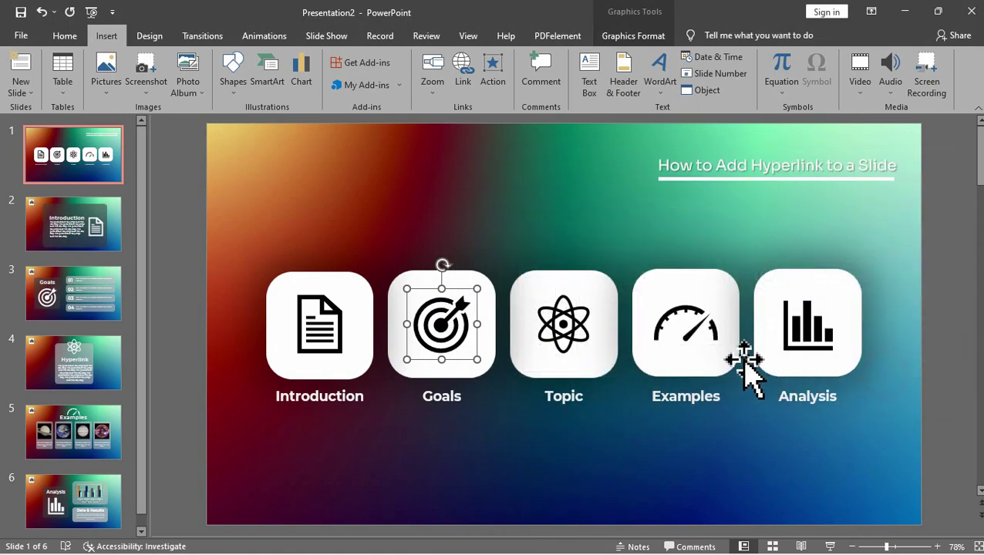
{"action": "left_click", "coordinate": [571, 334]}
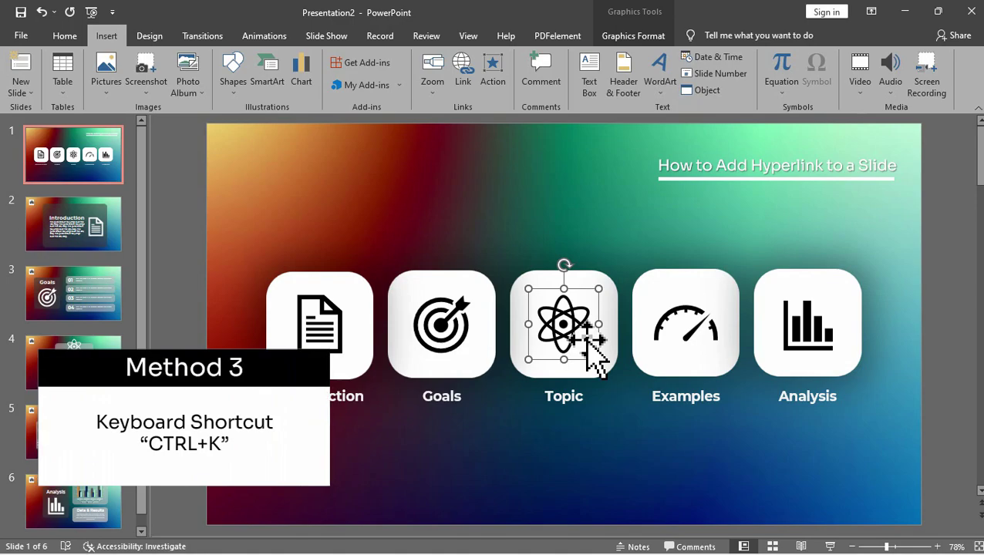
- Link the Topic icon to Slide 4 using Ctrl+K
{"action": "key", "text": "ctrl+k"}
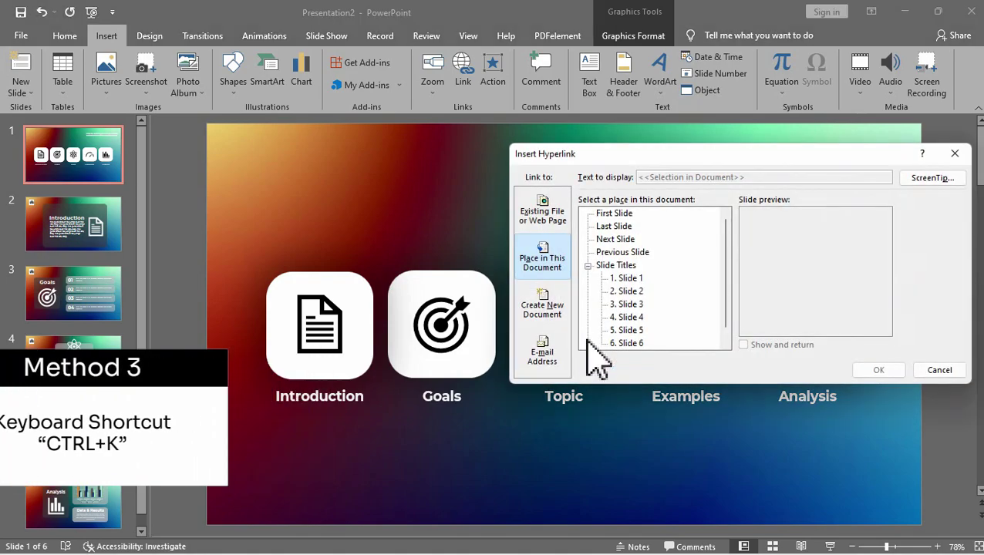
{"action": "left_click_drag", "start_coordinate": [627, 154], "coordinate": [767, 169]}
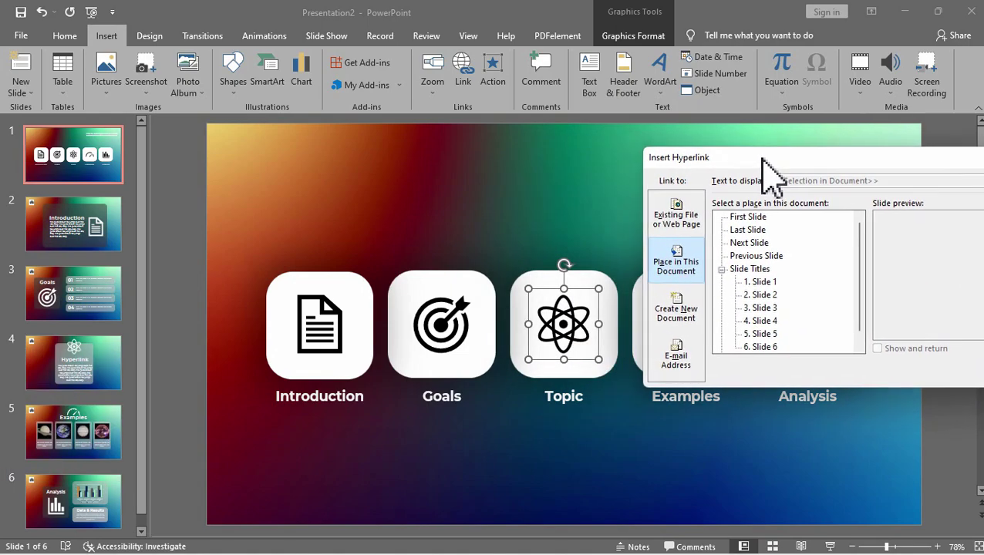
{"action": "left_click", "coordinate": [764, 320]}
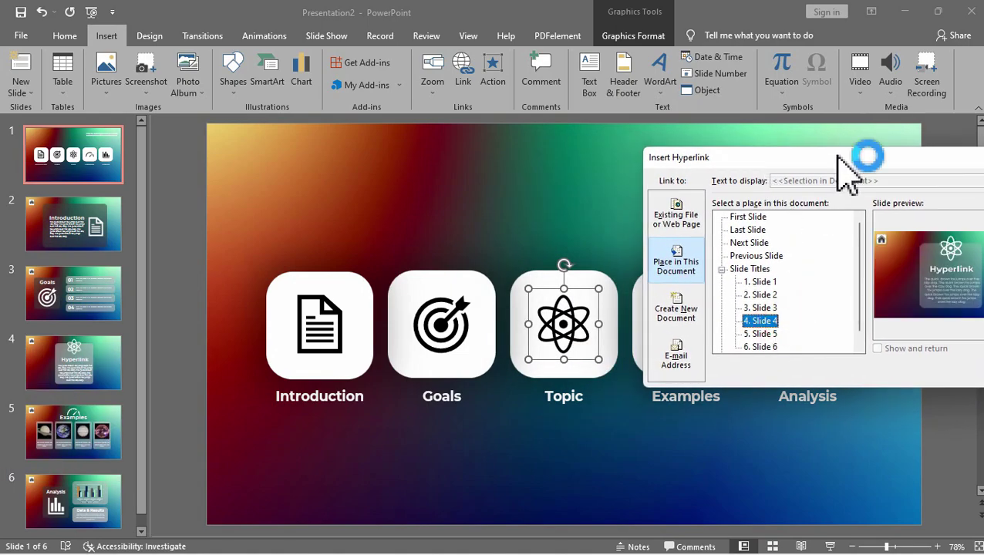
{"action": "left_click_drag", "start_coordinate": [848, 170], "coordinate": [593, 65]}
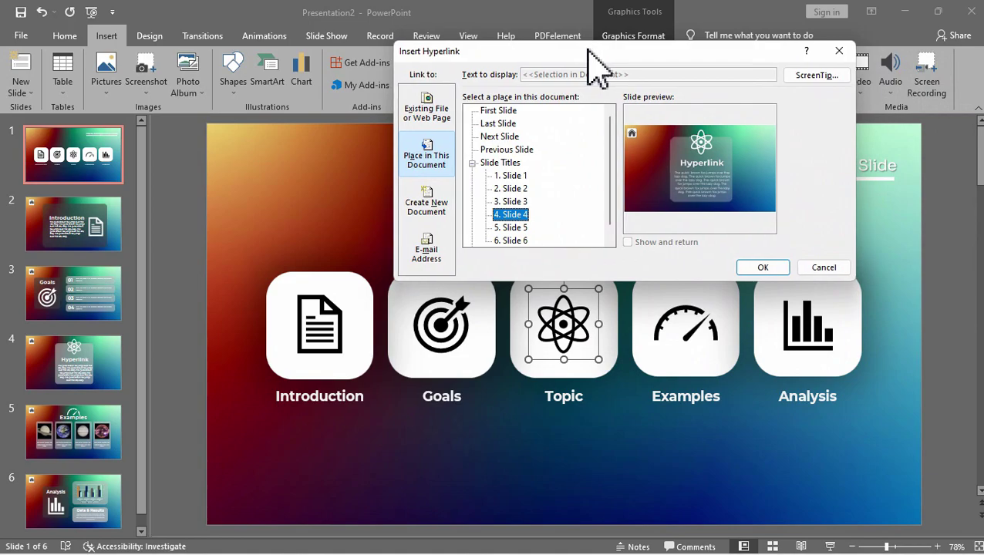
{"action": "left_click", "coordinate": [762, 267]}
- Link the Topic label text to Slide 4
{"action": "left_click", "coordinate": [583, 400]}
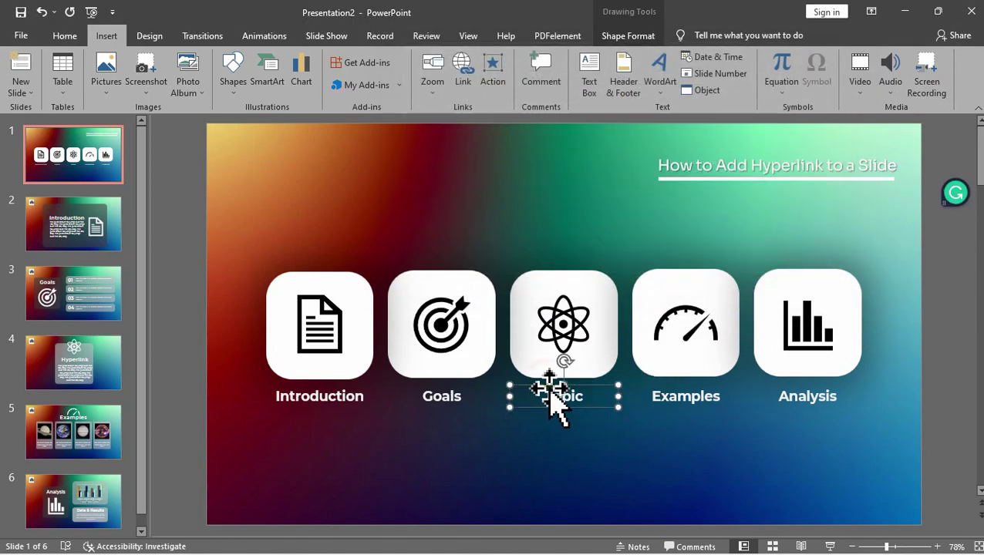
{"action": "key", "text": "ctrl+k"}
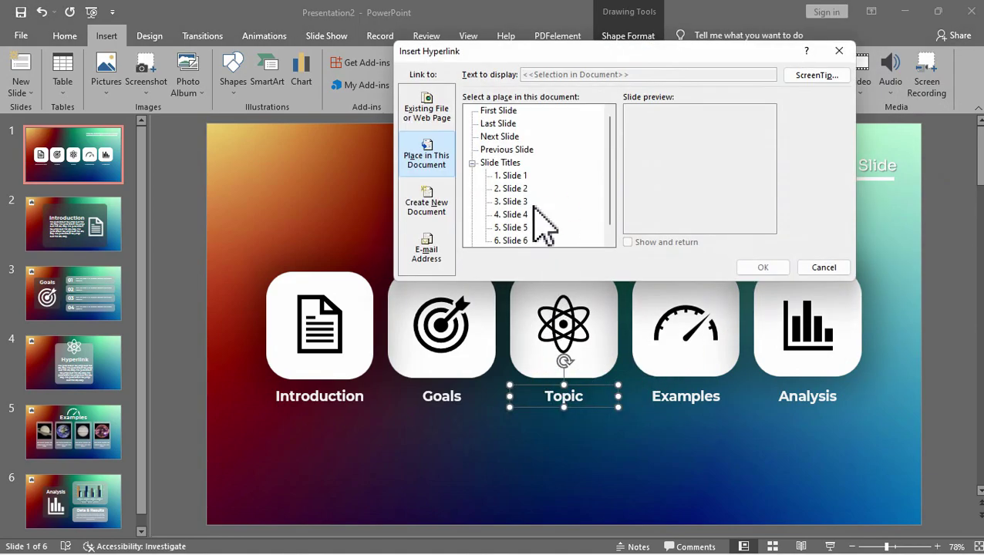
{"action": "left_click", "coordinate": [534, 214]}
{"action": "left_click", "coordinate": [760, 266]}
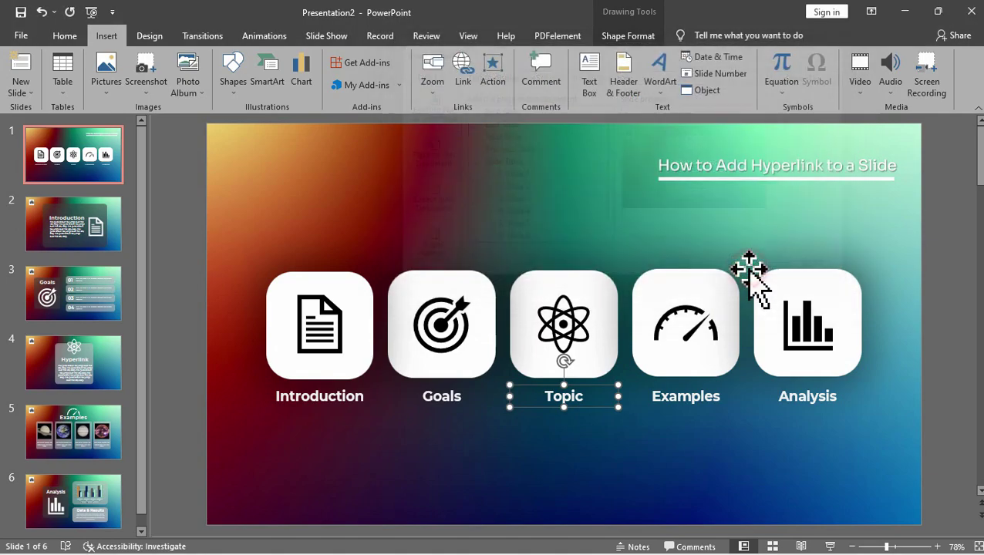
- Link the Examples gauge icon and its label to Slide 5
{"action": "left_click", "coordinate": [716, 340]}
{"action": "right_click", "coordinate": [709, 347]}
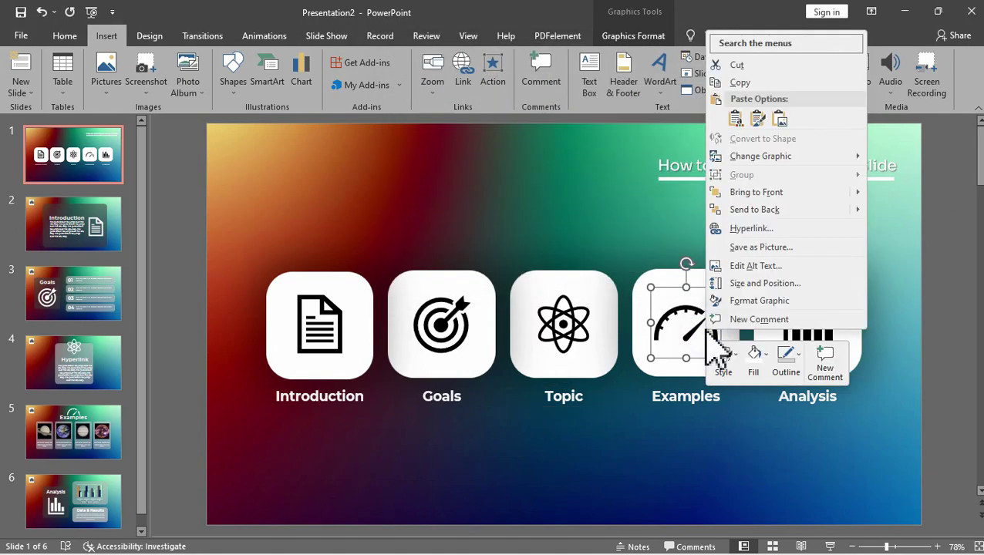
{"action": "left_click", "coordinate": [755, 229]}
{"action": "left_click", "coordinate": [515, 227]}
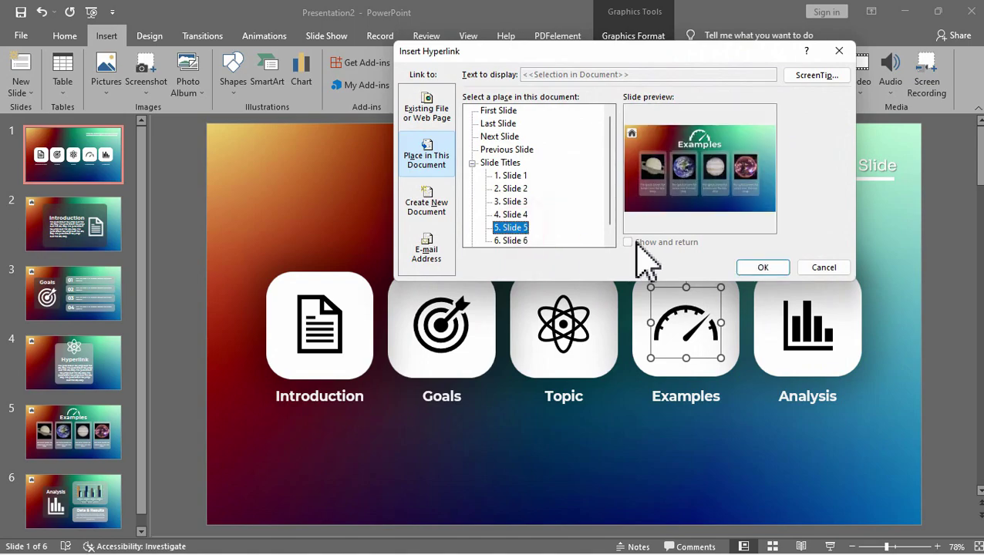
{"action": "left_click", "coordinate": [761, 267]}
{"action": "left_click", "coordinate": [713, 398]}
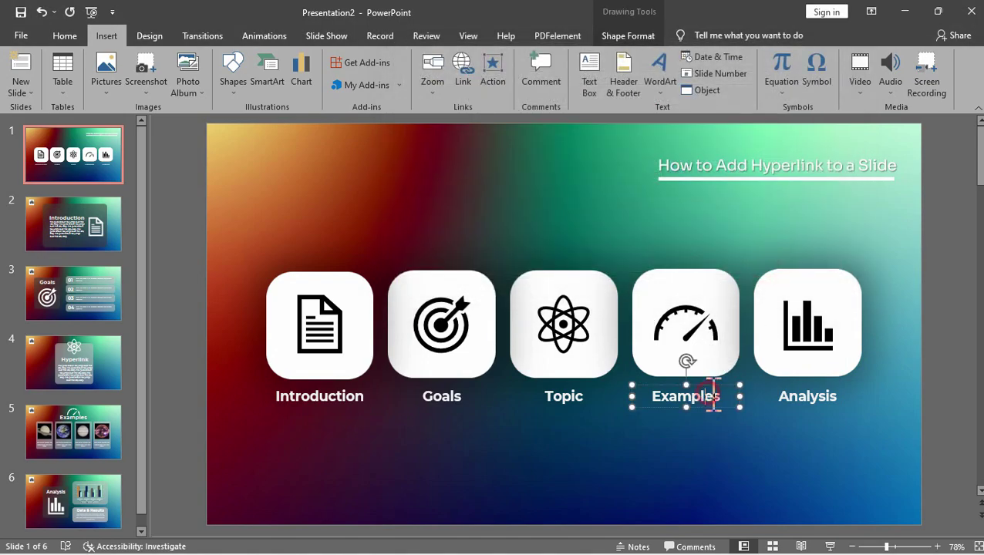
{"action": "right_click", "coordinate": [710, 390]}
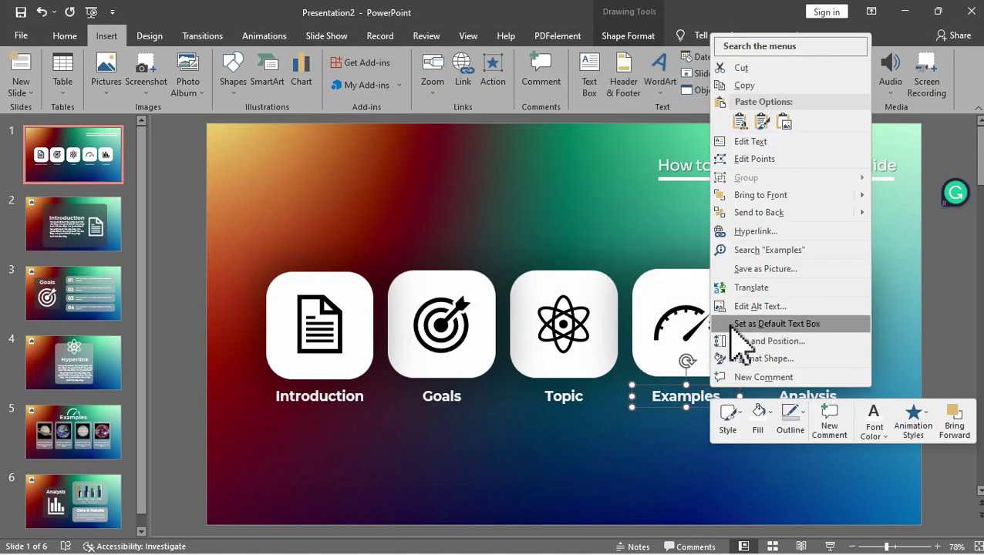
{"action": "left_click", "coordinate": [758, 232]}
{"action": "left_click", "coordinate": [527, 228]}
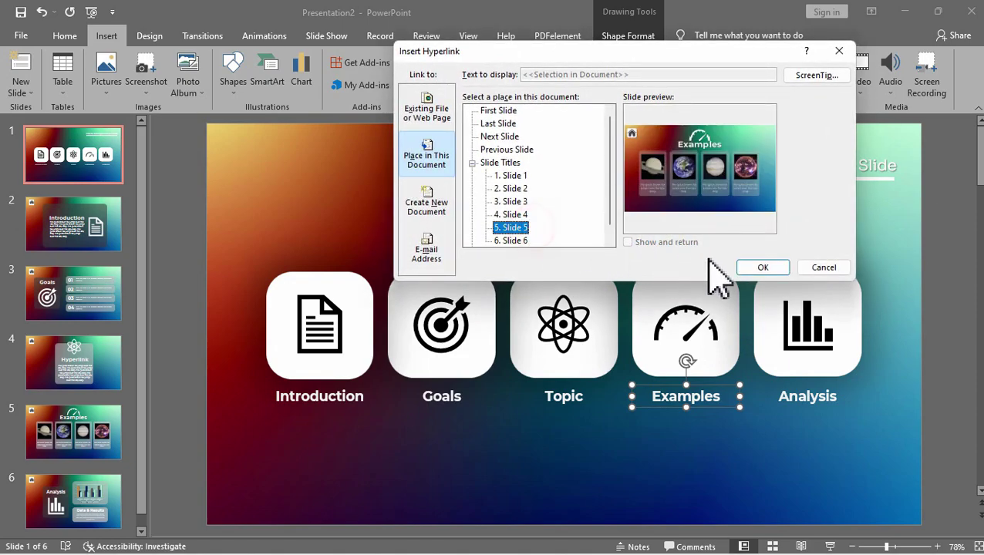
{"action": "left_click", "coordinate": [748, 267]}
- Link the Analysis chart icon and its label to Slide 6
{"action": "left_click", "coordinate": [801, 323]}
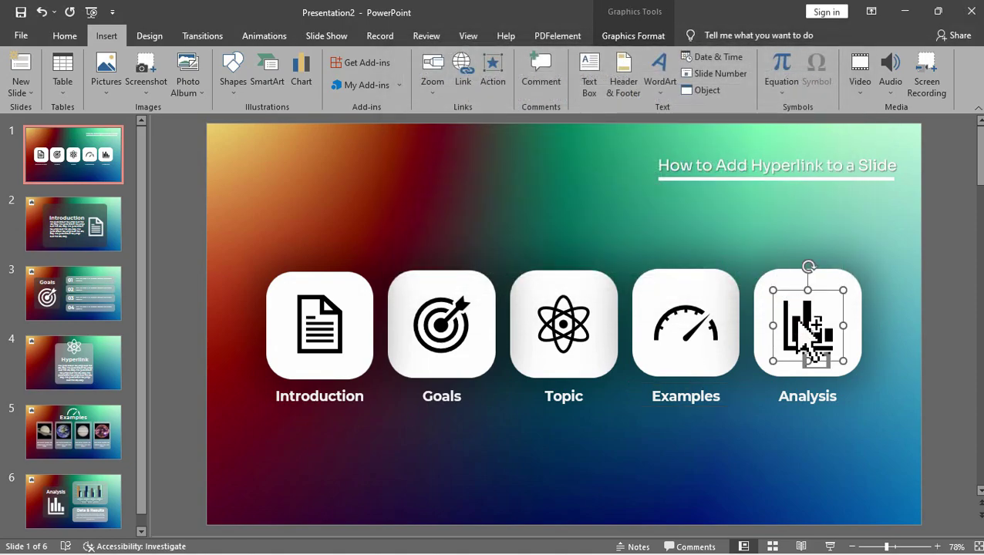
{"action": "key", "text": "ctrl+k"}
{"action": "left_click", "coordinate": [521, 240]}
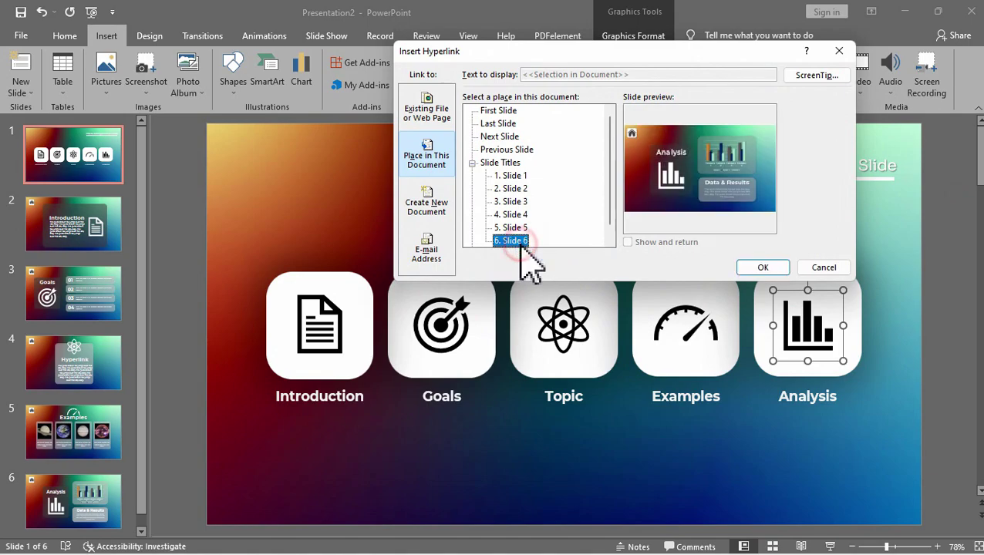
{"action": "left_click", "coordinate": [744, 267]}
{"action": "left_click", "coordinate": [833, 396]}
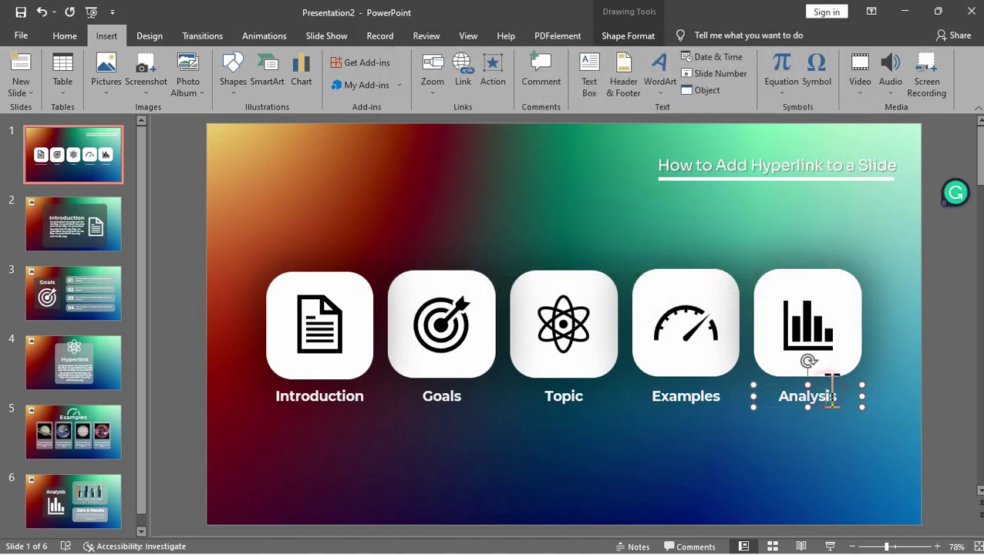
{"action": "key", "text": "ctrl+k"}
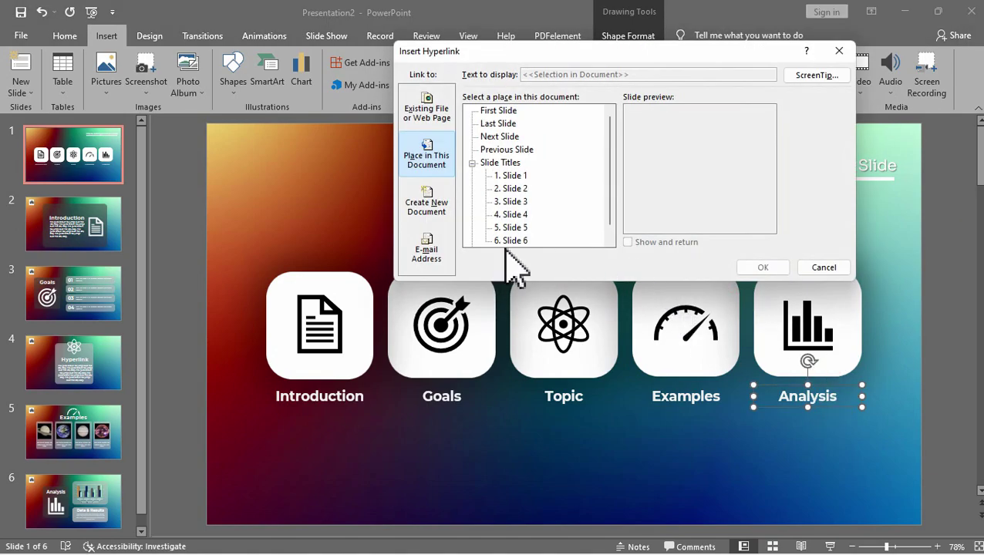
{"action": "left_click", "coordinate": [536, 241]}
{"action": "left_click", "coordinate": [761, 267]}
{"action": "left_click", "coordinate": [229, 189]}
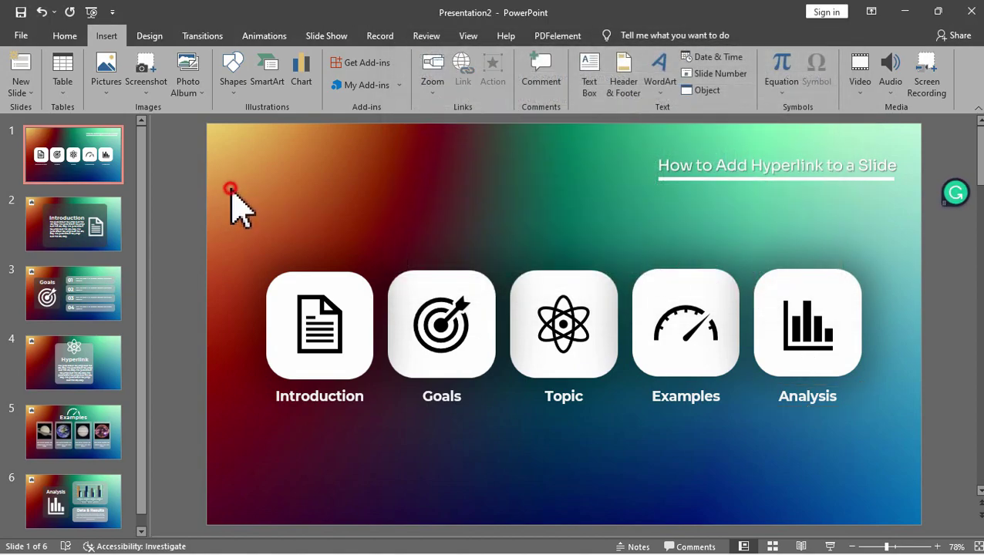
- Link the Introduction slide's home icon back to Slide 1
{"action": "left_click", "coordinate": [101, 243]}
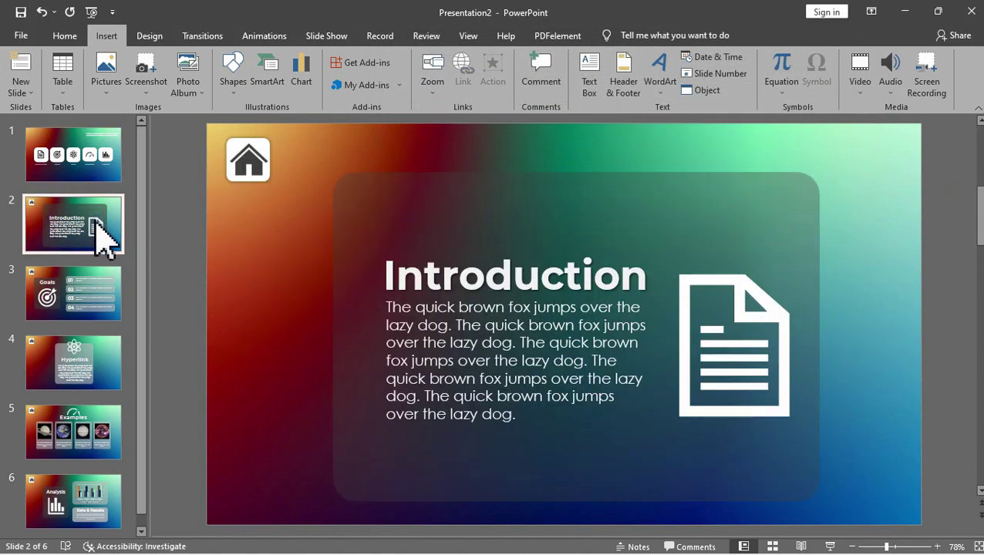
{"action": "left_click", "coordinate": [103, 300]}
{"action": "left_click", "coordinate": [99, 361]}
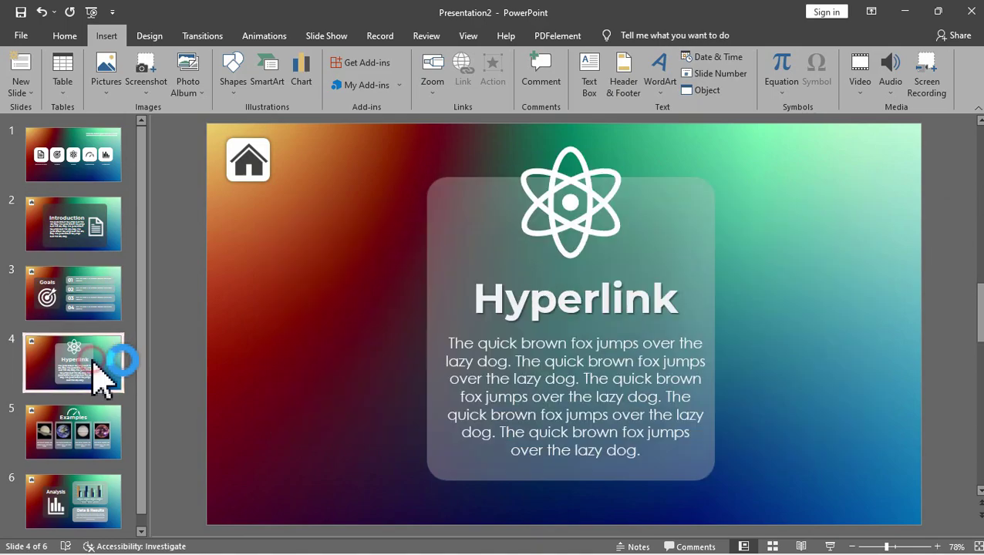
{"action": "left_click", "coordinate": [82, 245]}
{"action": "left_click", "coordinate": [97, 299]}
{"action": "left_click", "coordinate": [108, 233]}
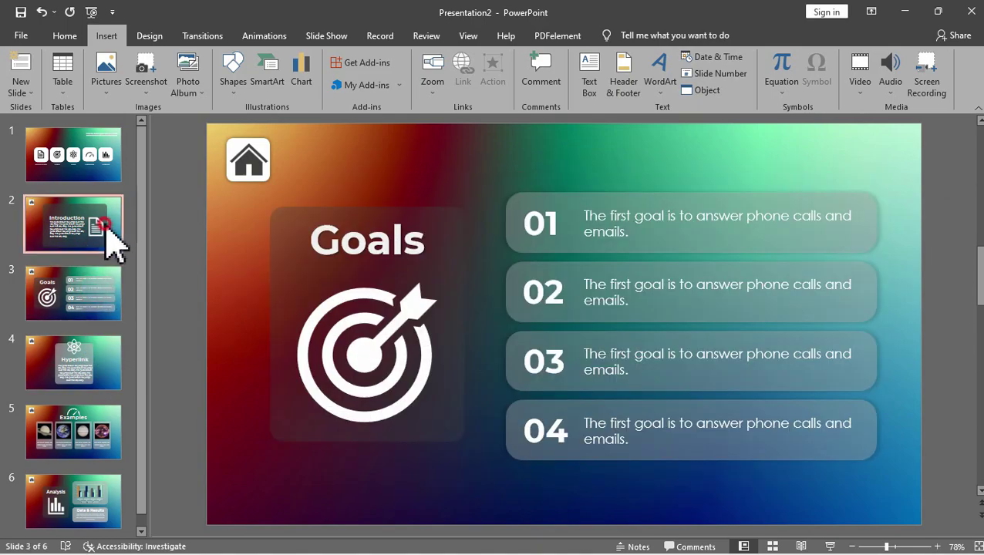
{"action": "left_click", "coordinate": [241, 162]}
{"action": "right_click", "coordinate": [250, 158]}
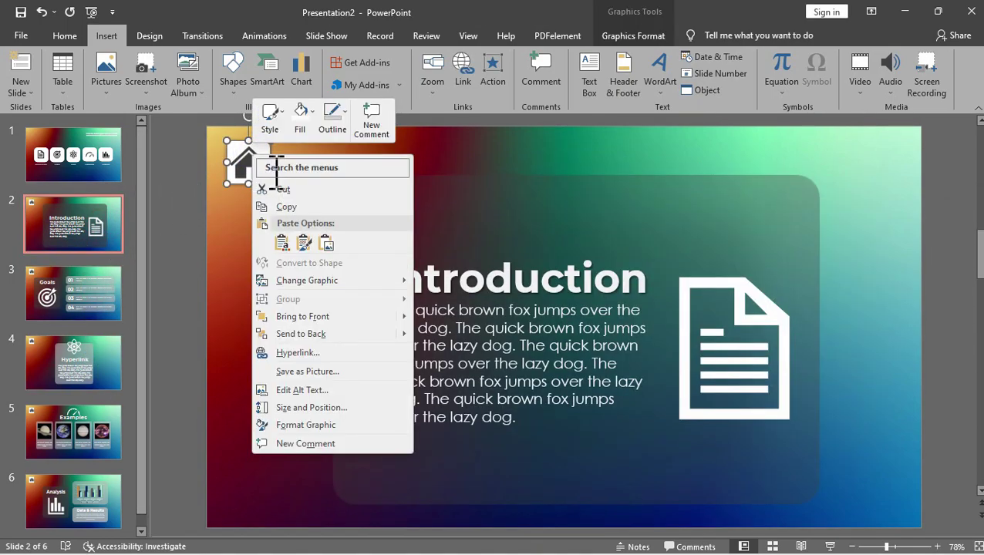
{"action": "left_click", "coordinate": [331, 353]}
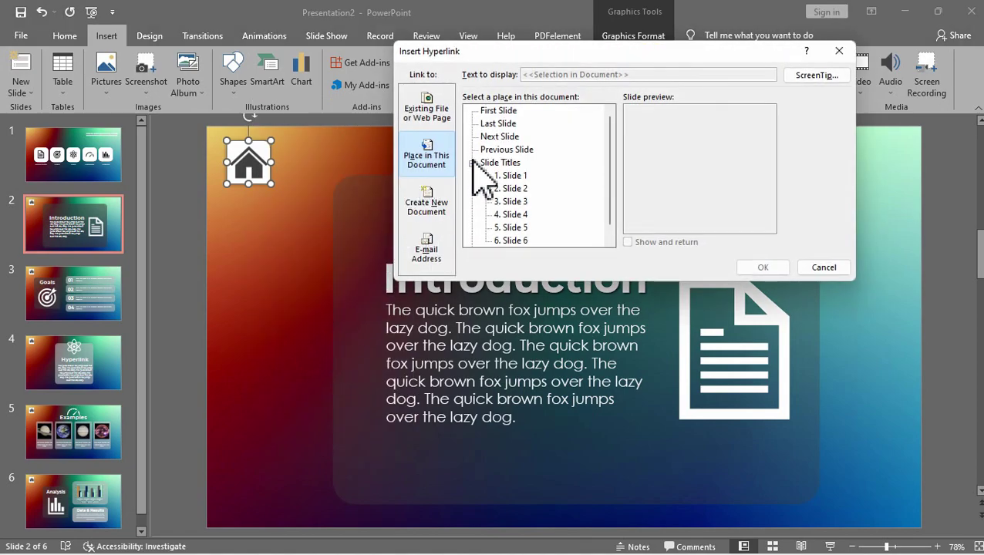
{"action": "left_click", "coordinate": [508, 176]}
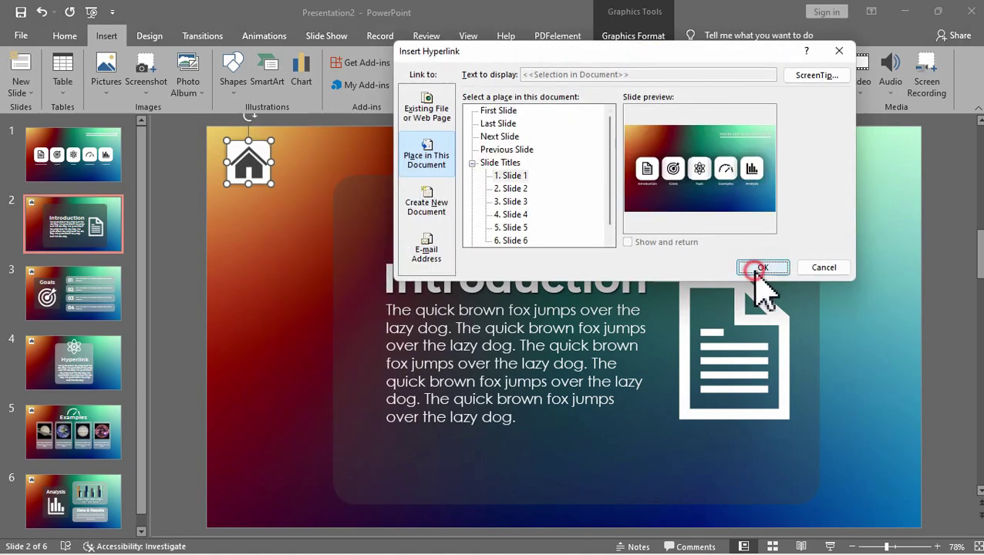
{"action": "left_click", "coordinate": [760, 268]}
- Link the home icons on the Goals and Hyperlink slides to Slide 1
{"action": "left_click", "coordinate": [106, 306]}
{"action": "left_click", "coordinate": [243, 171]}
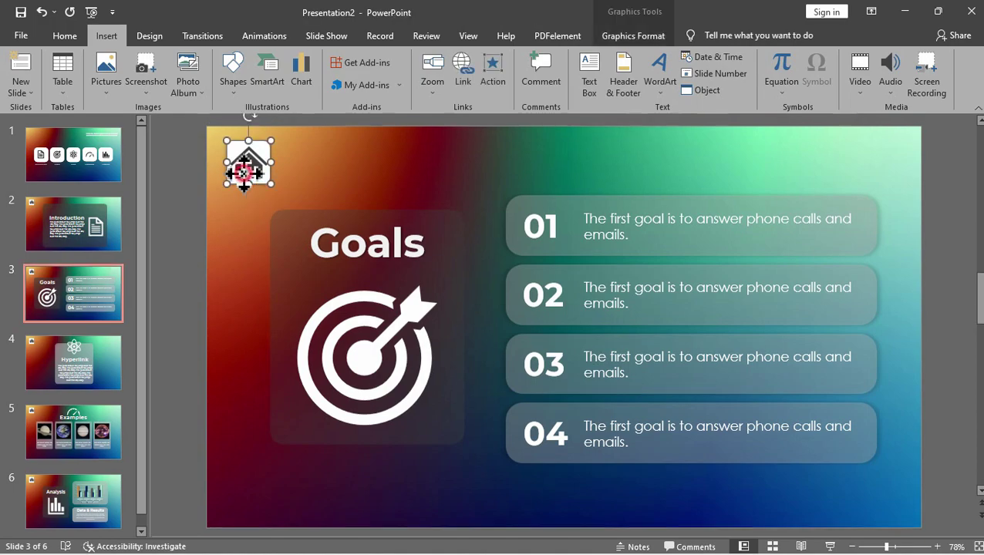
{"action": "right_click", "coordinate": [243, 171]}
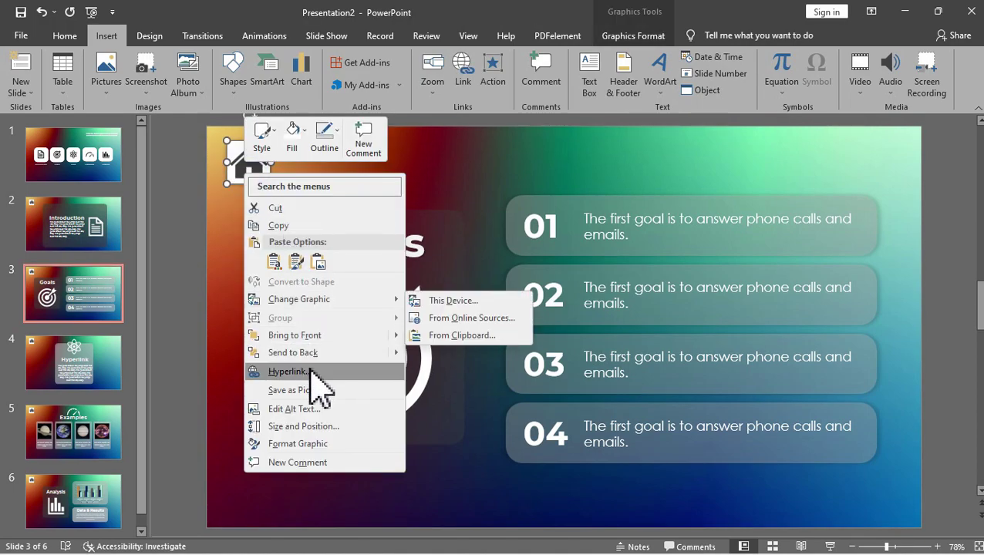
{"action": "left_click", "coordinate": [287, 371]}
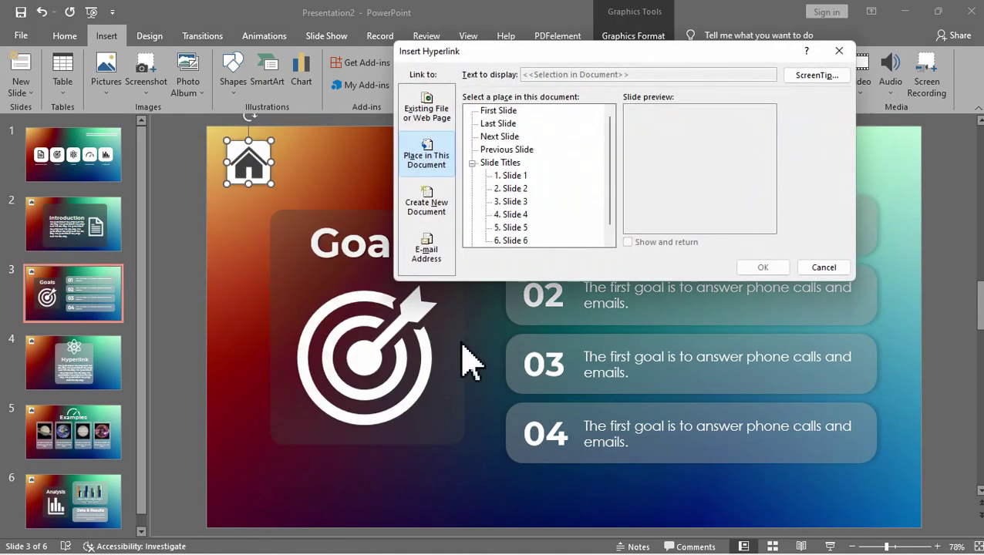
{"action": "left_click", "coordinate": [510, 176]}
{"action": "left_click", "coordinate": [762, 267]}
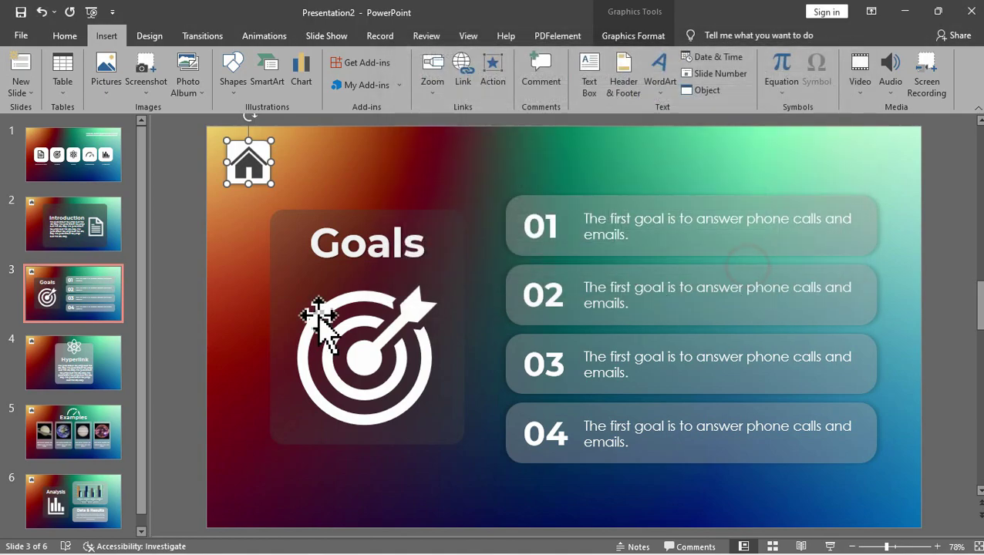
{"action": "left_click", "coordinate": [109, 377]}
{"action": "left_click", "coordinate": [248, 164]}
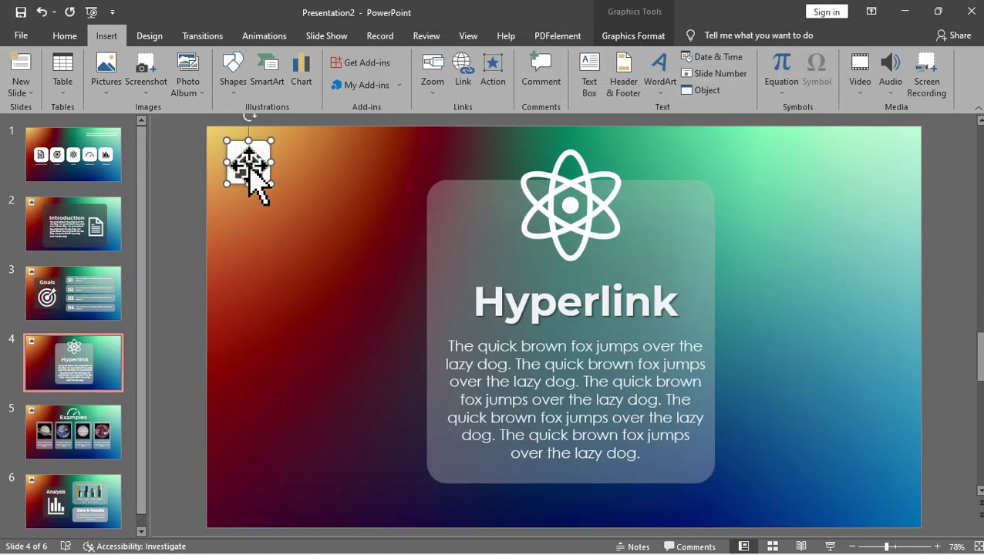
{"action": "key", "text": "ctrl+k"}
{"action": "double_click", "coordinate": [509, 177]}
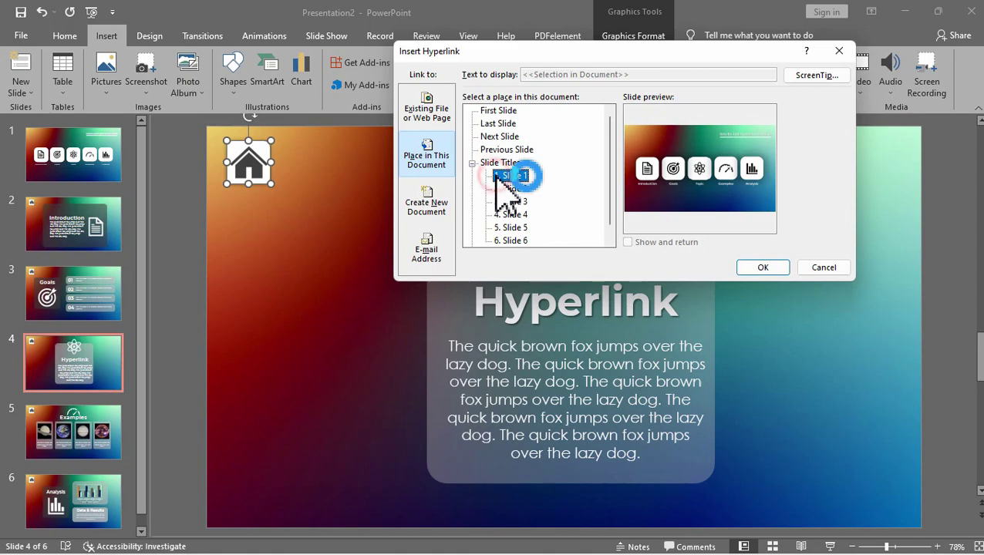
- Link the home icons on the Examples and Analysis slides to Slide 1
{"action": "left_click", "coordinate": [110, 446]}
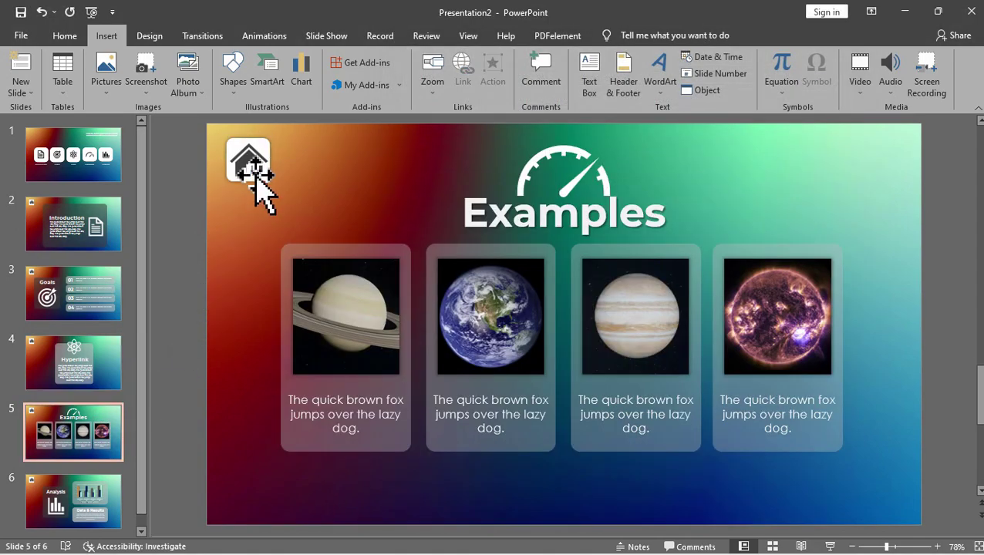
{"action": "left_click", "coordinate": [252, 165]}
{"action": "key", "text": "ctrl+k"}
{"action": "left_click", "coordinate": [509, 175]}
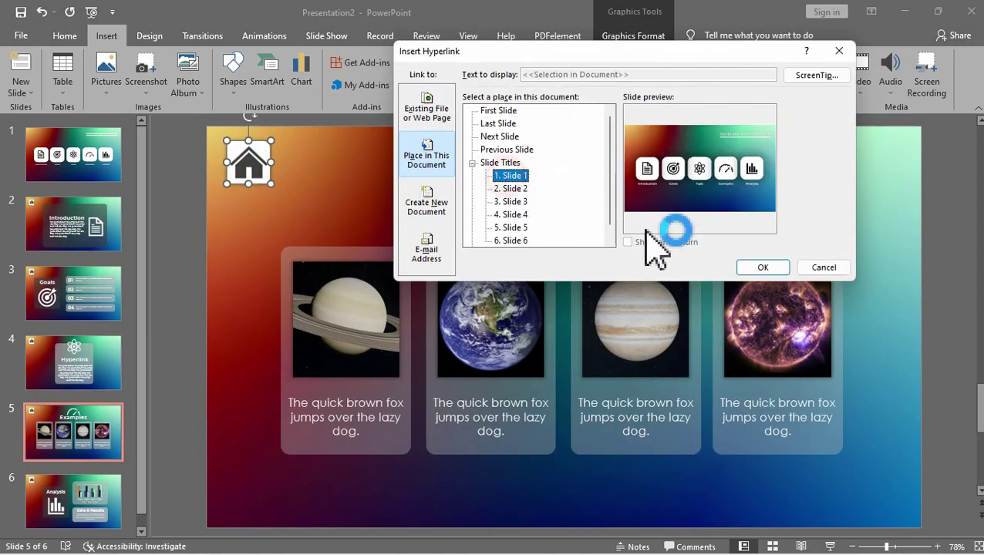
{"action": "left_click", "coordinate": [752, 269]}
{"action": "left_click", "coordinate": [105, 505]}
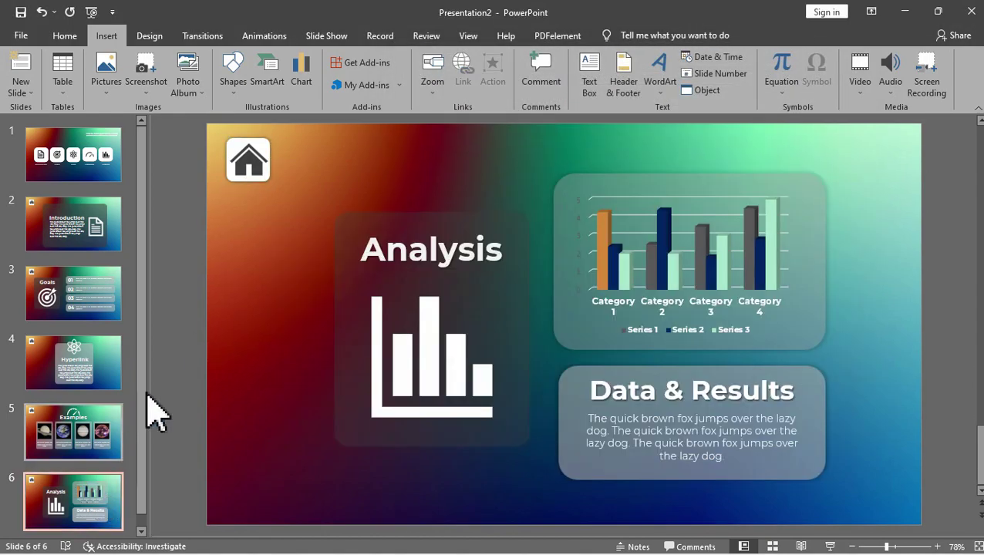
{"action": "left_click", "coordinate": [251, 165]}
{"action": "key", "text": "ctrl+k"}
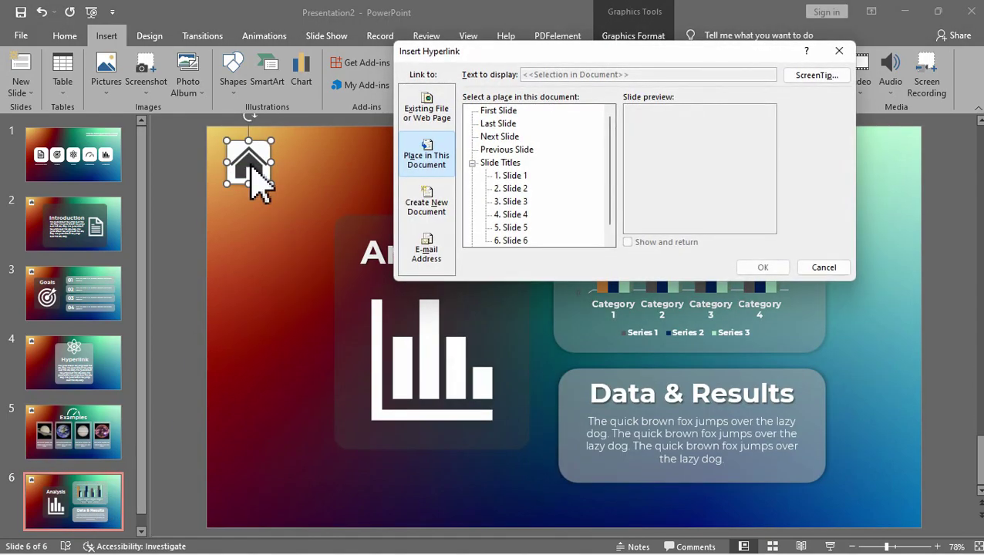
{"action": "left_click", "coordinate": [511, 176]}
{"action": "left_click", "coordinate": [762, 268]}
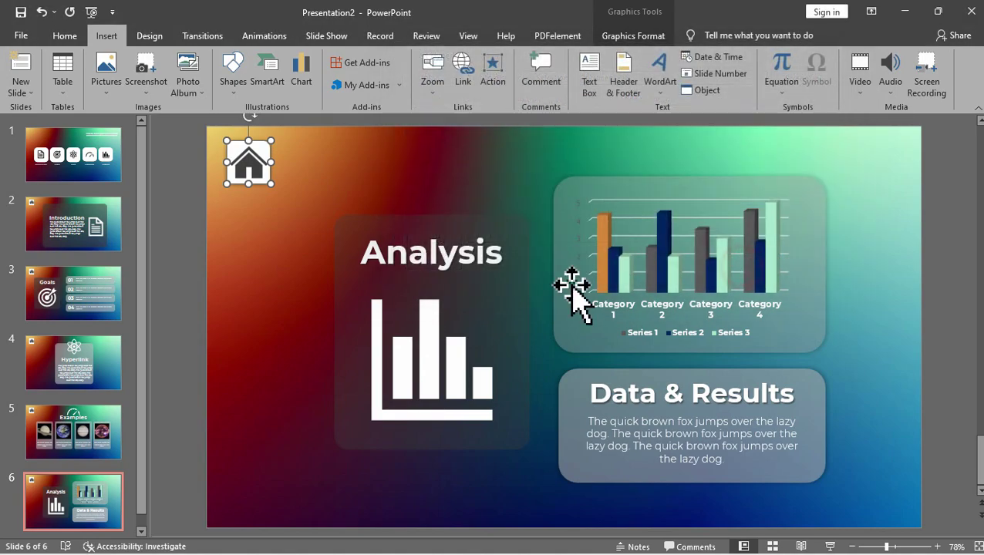
- Apply the Zoom transition with the In effect to the title slide
{"action": "key", "text": "Escape"}
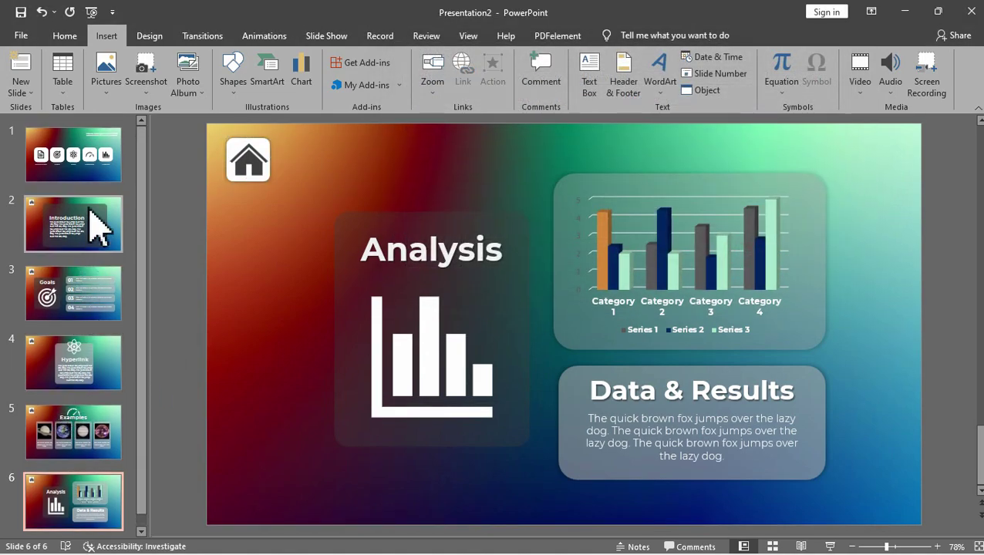
{"action": "left_click", "coordinate": [91, 161]}
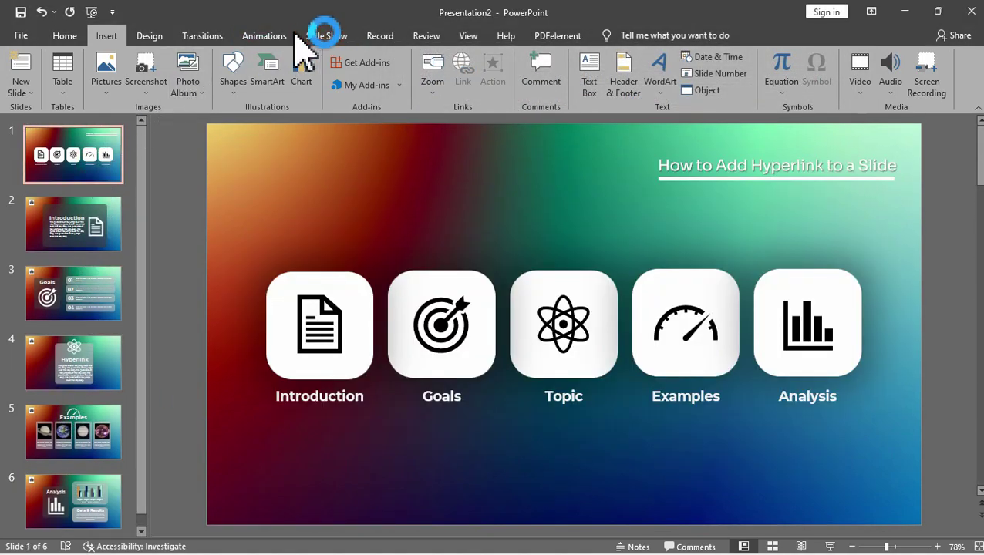
{"action": "left_click", "coordinate": [213, 36]}
{"action": "left_click", "coordinate": [653, 89]}
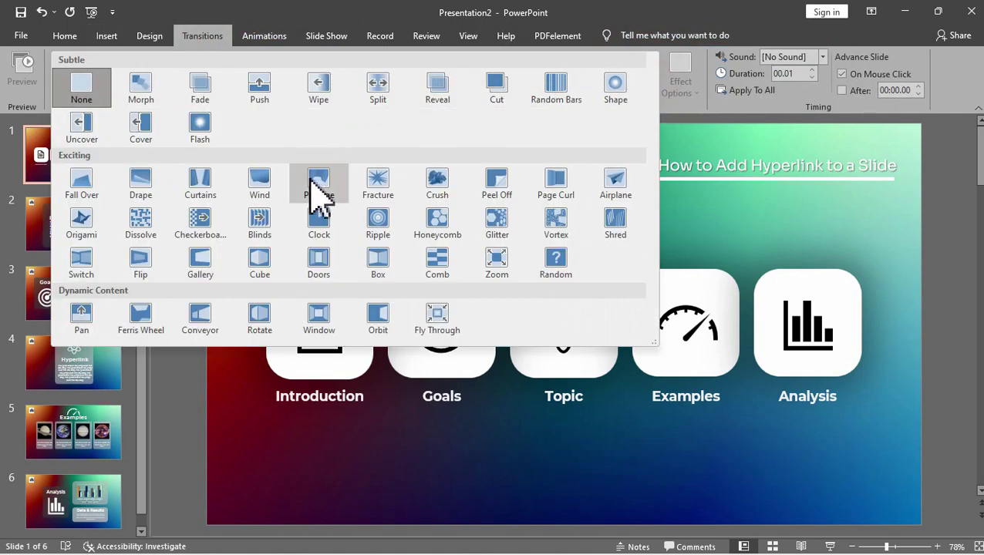
{"action": "left_click", "coordinate": [497, 266]}
{"action": "left_click", "coordinate": [678, 84]}
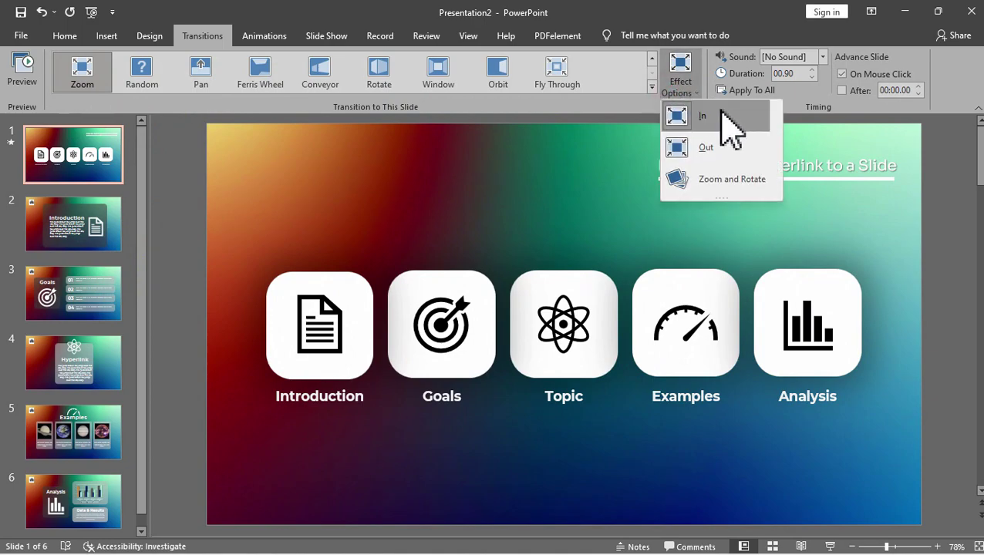
{"action": "left_click", "coordinate": [725, 156]}
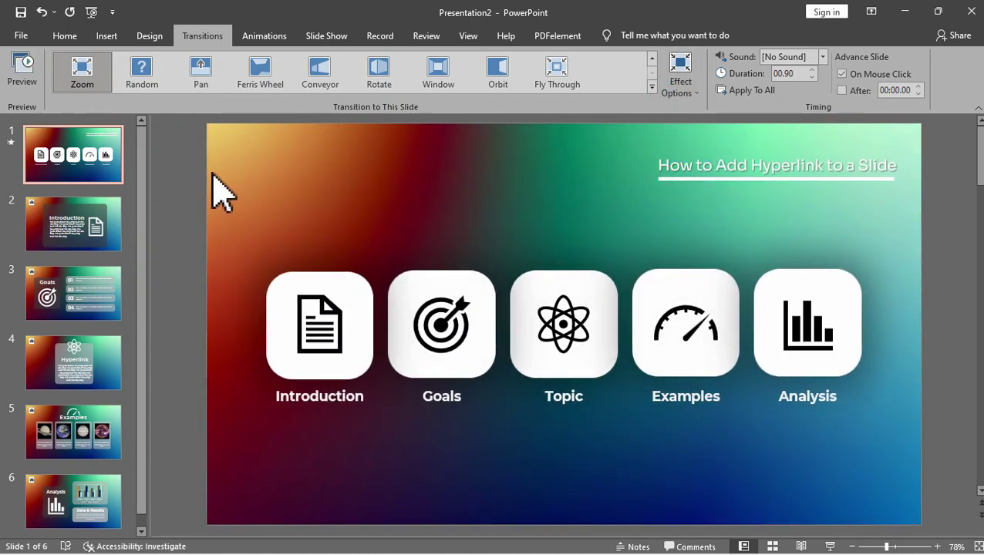
- Select slides 2–6 together and apply the Zoom transition with a direction effect
{"action": "left_click", "coordinate": [99, 235]}
{"action": "left_click", "coordinate": [101, 299], "text": "ctrl"}
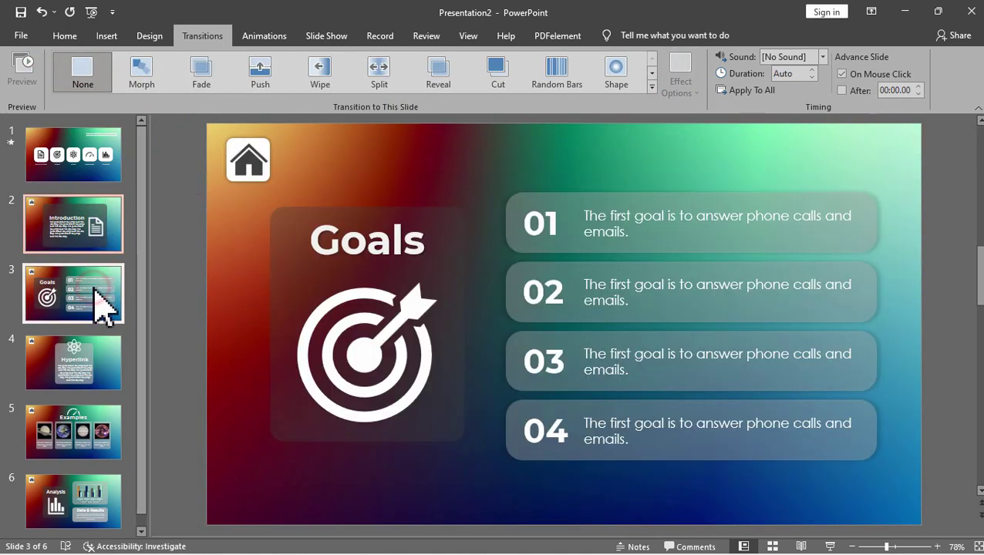
{"action": "left_click", "coordinate": [96, 366], "text": "ctrl"}
{"action": "left_click", "coordinate": [85, 456], "text": "ctrl"}
{"action": "left_click", "coordinate": [86, 497], "text": "ctrl"}
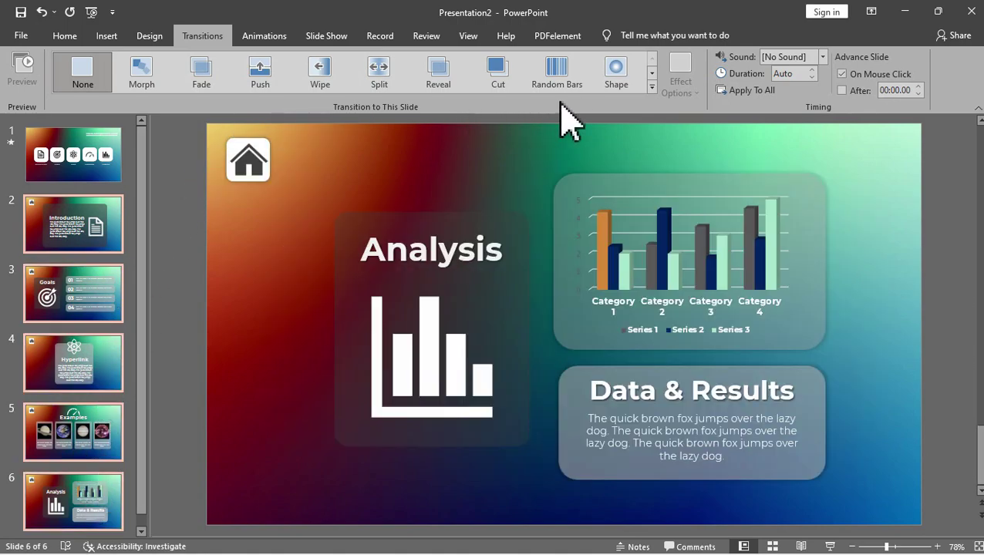
{"action": "left_click", "coordinate": [652, 86]}
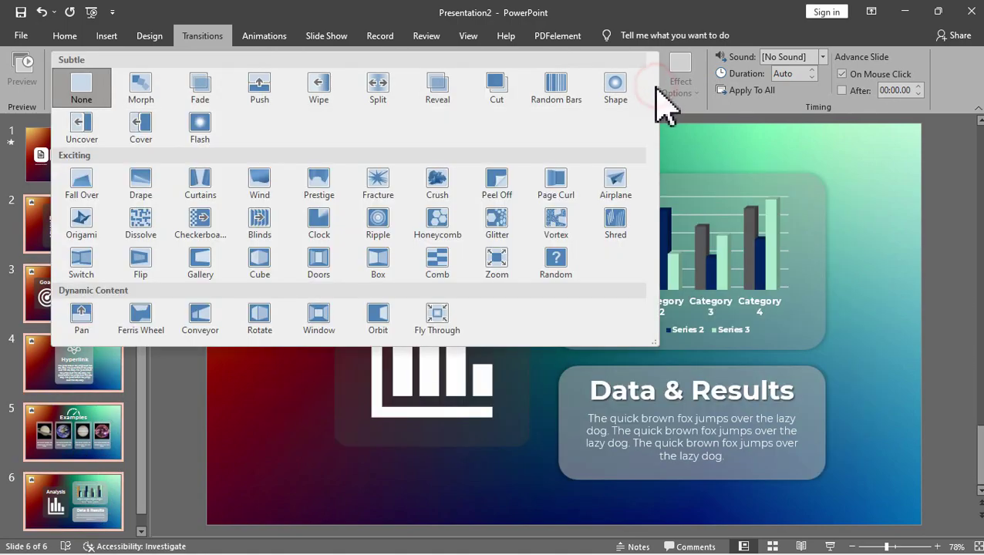
{"action": "left_click", "coordinate": [501, 258]}
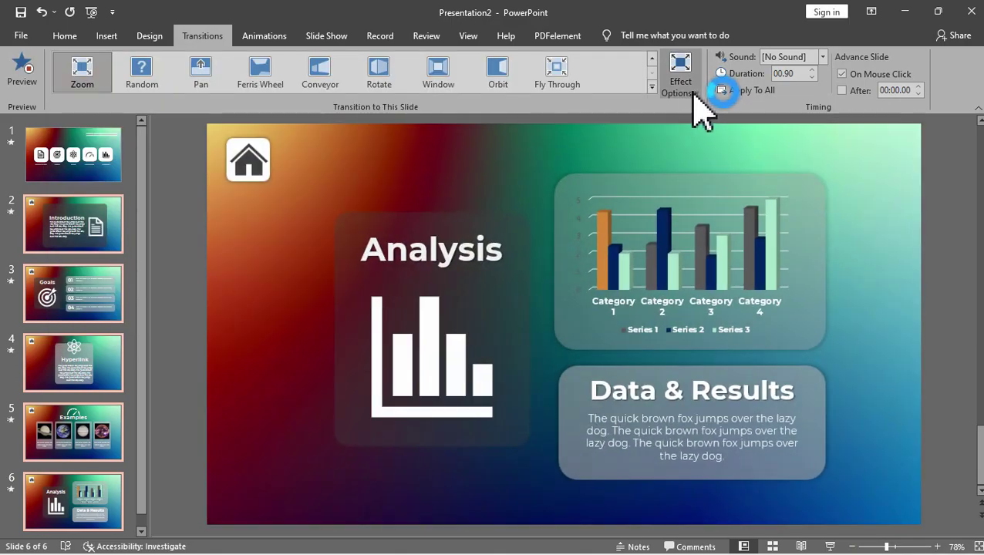
{"action": "left_click", "coordinate": [693, 91]}
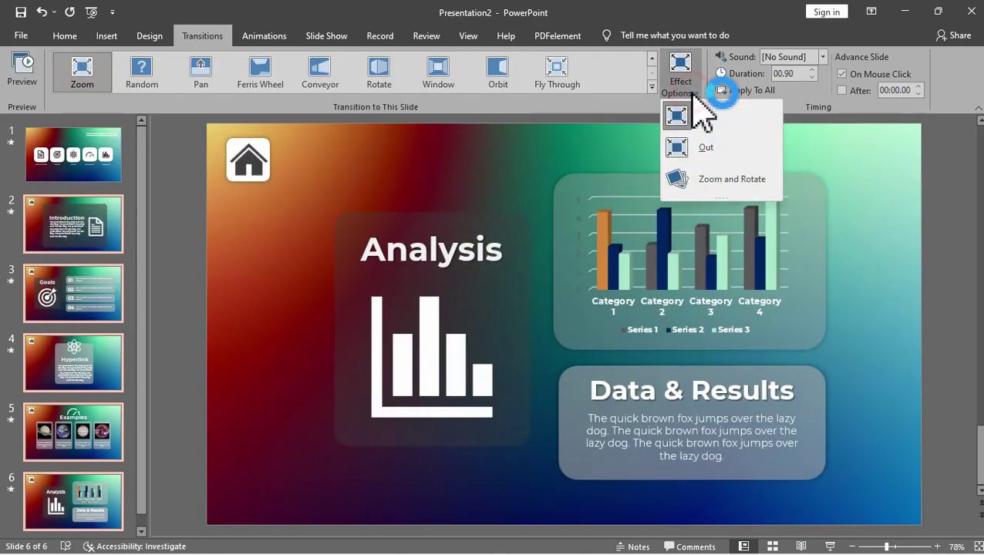
{"action": "left_click", "coordinate": [698, 112]}
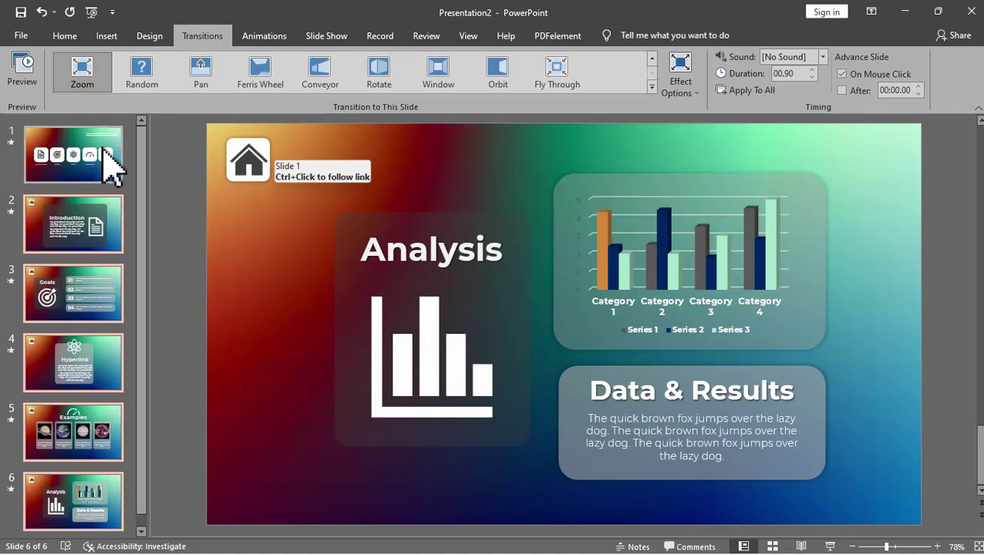
{"action": "left_click", "coordinate": [104, 157]}
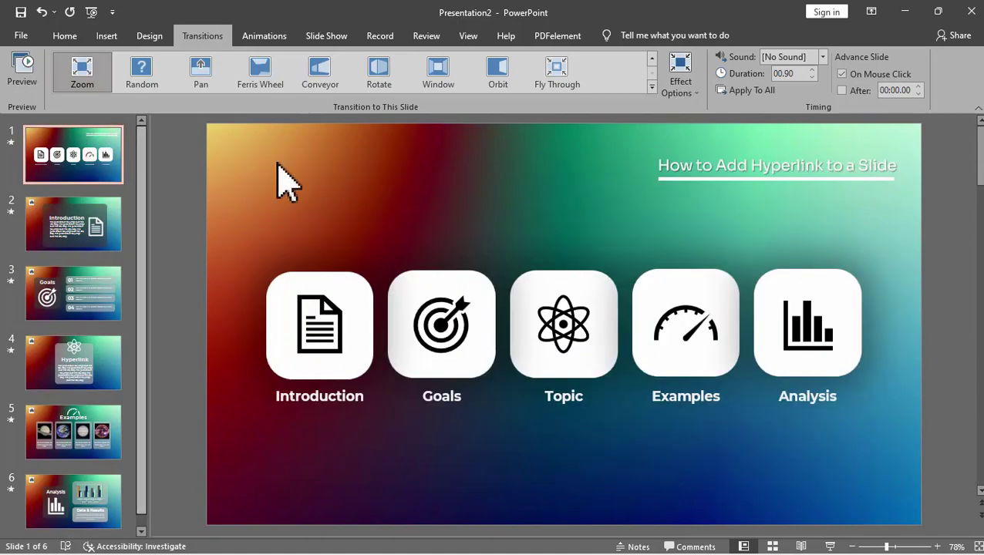
- Switch to Slide Sorter view and bring up the Slide Show tab
{"action": "left_click", "coordinate": [771, 545]}
{"action": "left_click", "coordinate": [332, 39]}
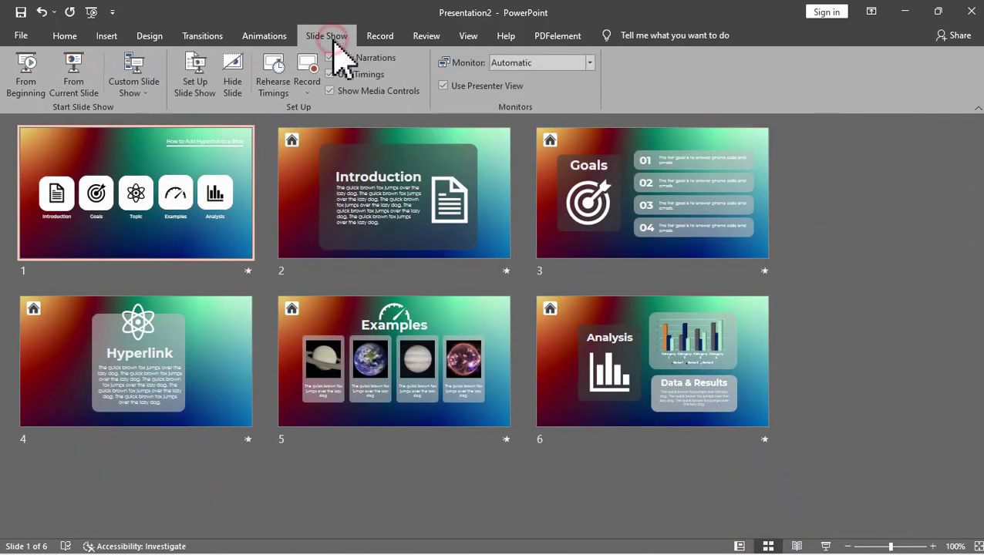